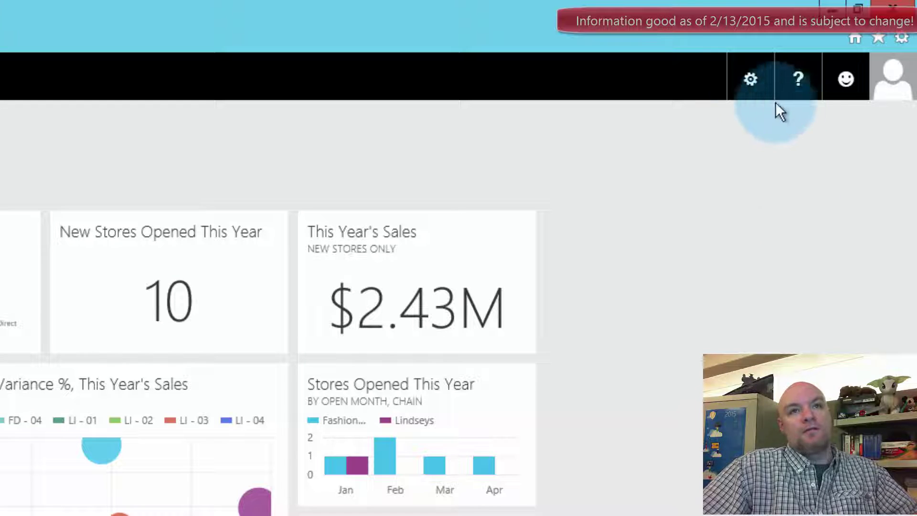
- Download the Analysis Services Connector Preview from the settings menu and browse the C: drive
click(748, 84)
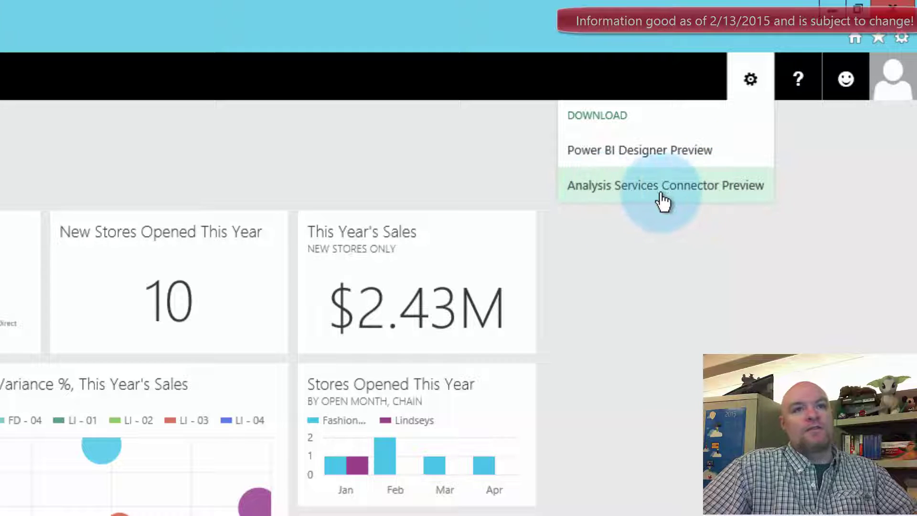
click(675, 200)
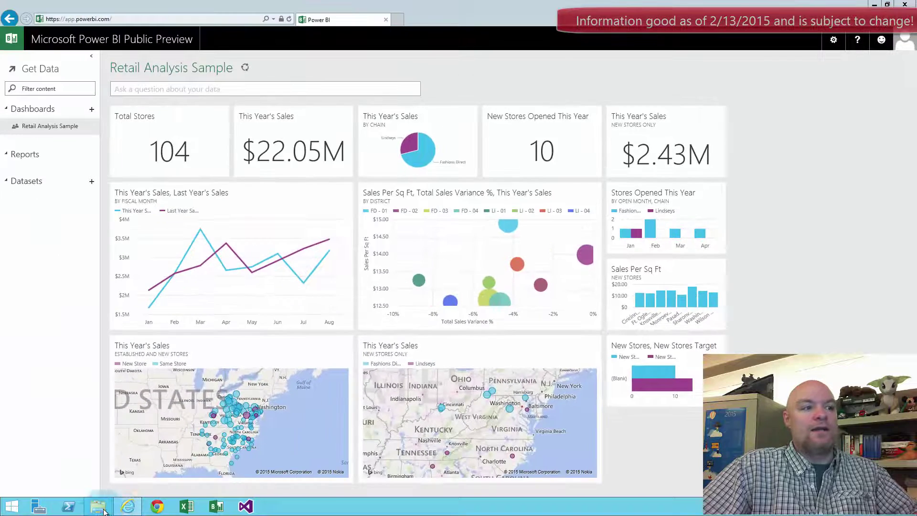
click(102, 509)
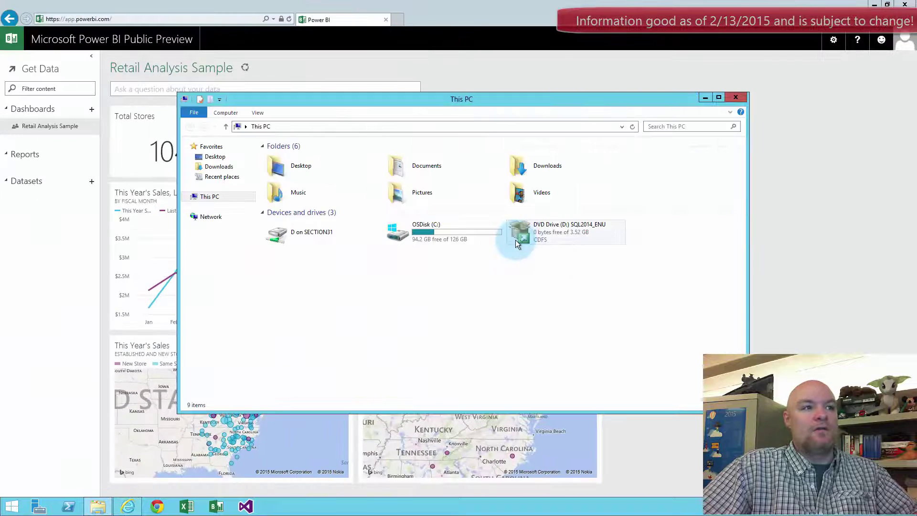
double_click(421, 236)
- Confirm PowerBIASConnector.exe is in the Flats folder, then leave the full-screen session
double_click(282, 157)
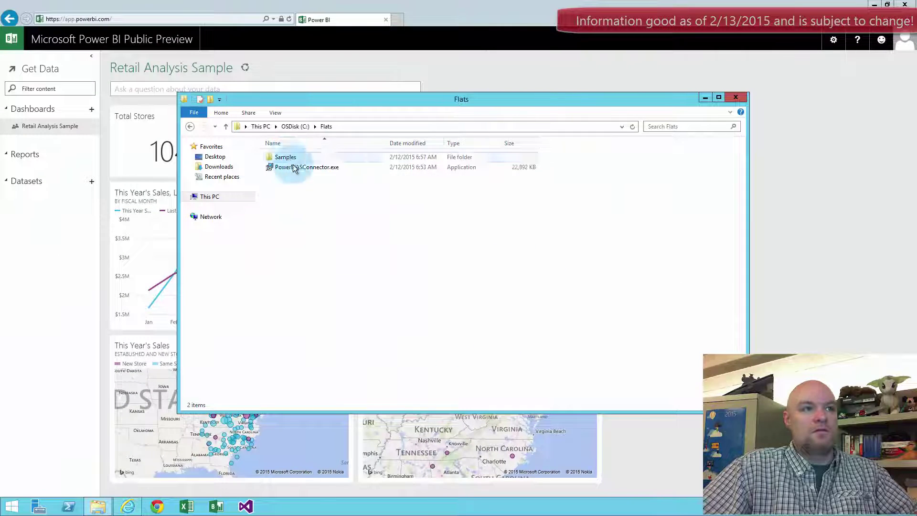
click(317, 168)
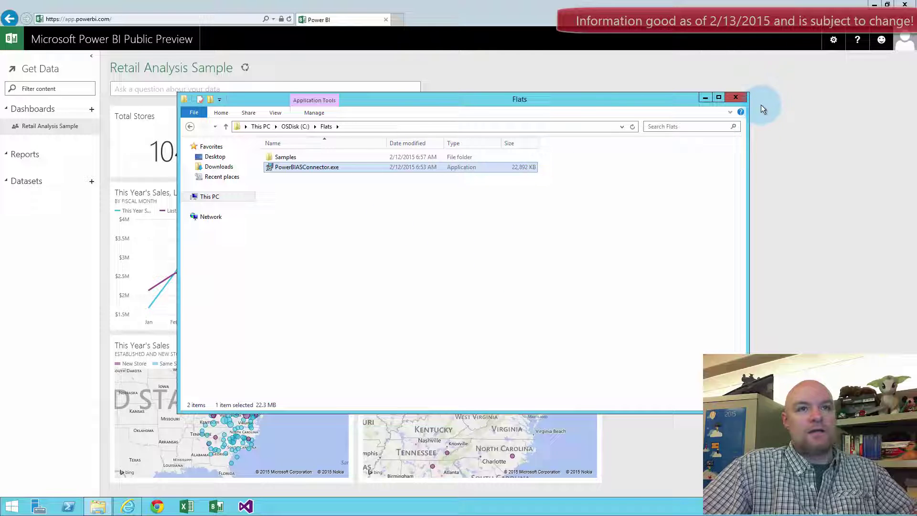
click(735, 98)
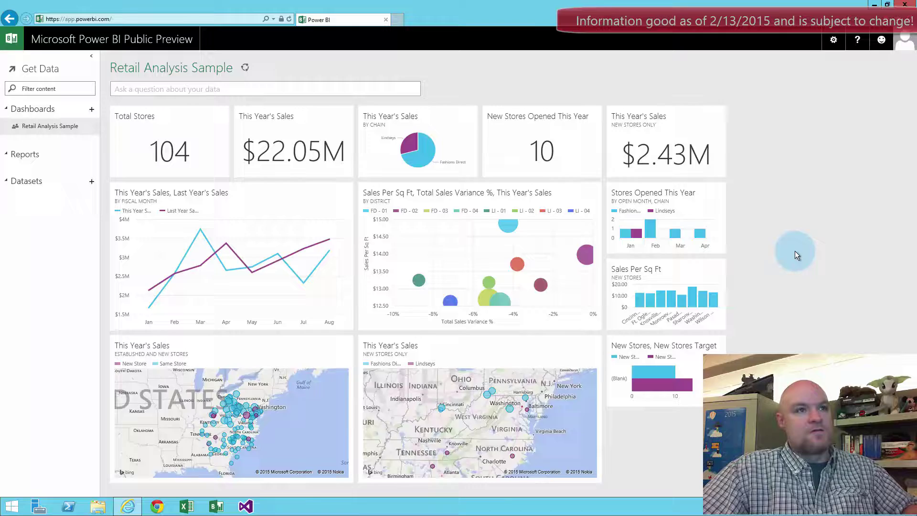
key(ctrl+alt+Break)
- Switch to the server's remote session in full screen and open File Explorer
click(65, 99)
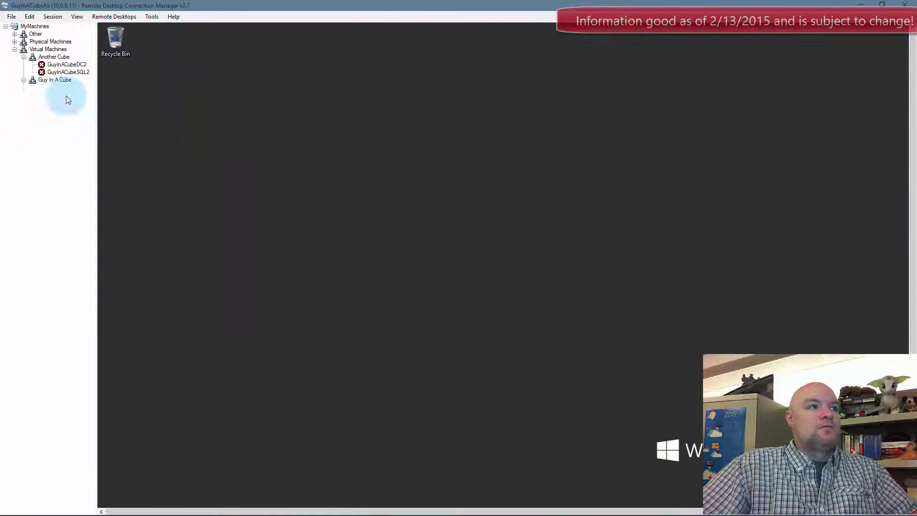
key(ctrl+alt+Break)
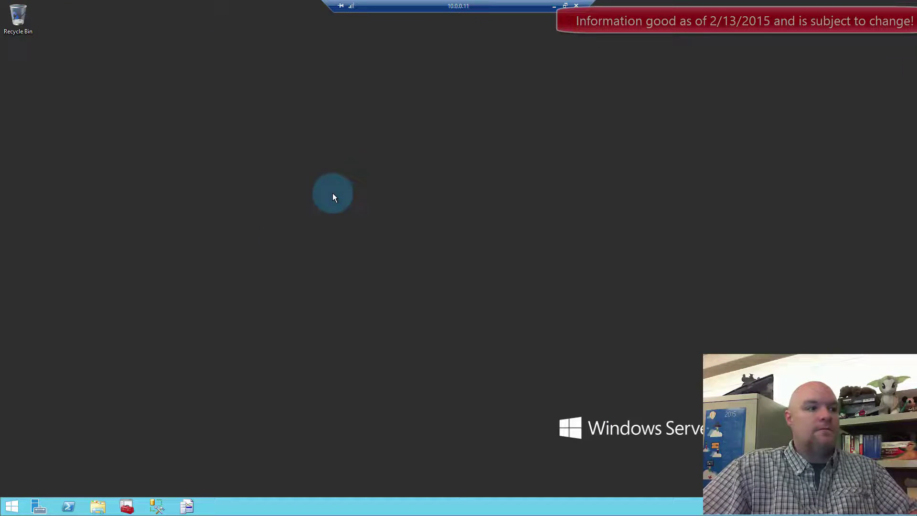
click(100, 507)
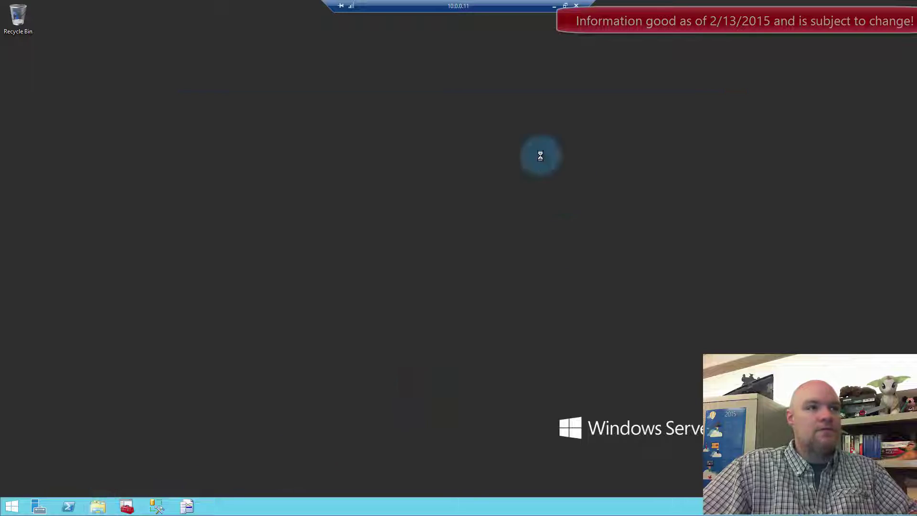
- Browse to \\guyinacubeapps\c$\Flats and select PowerBIASConnector.exe
click(413, 127)
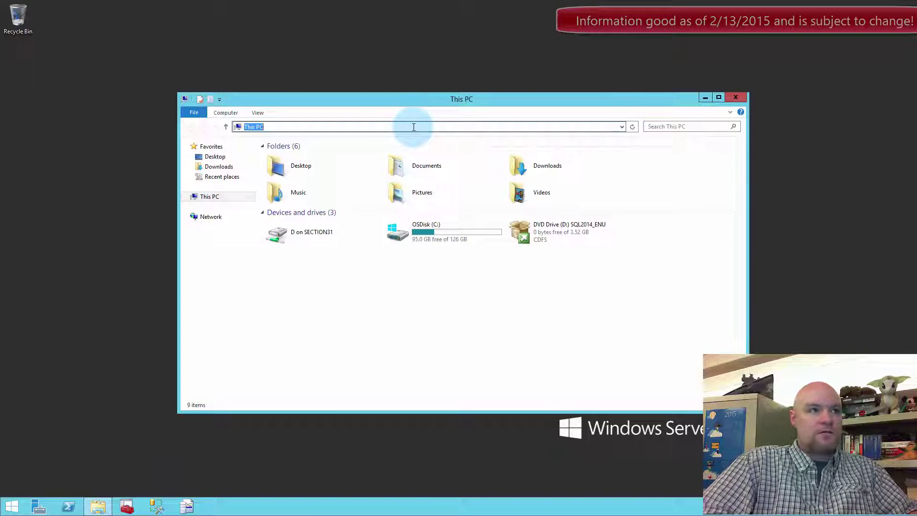
text(\\)
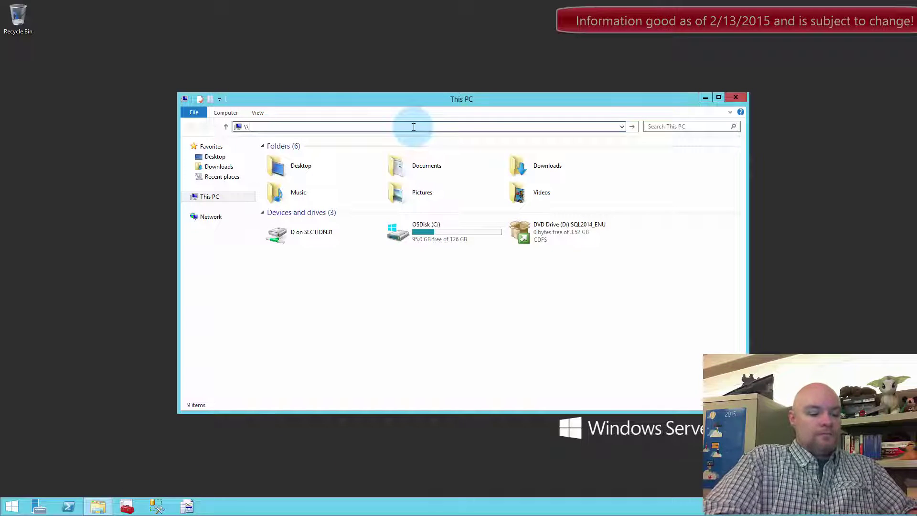
text(guyinacubeapps\c$)
key(Return)
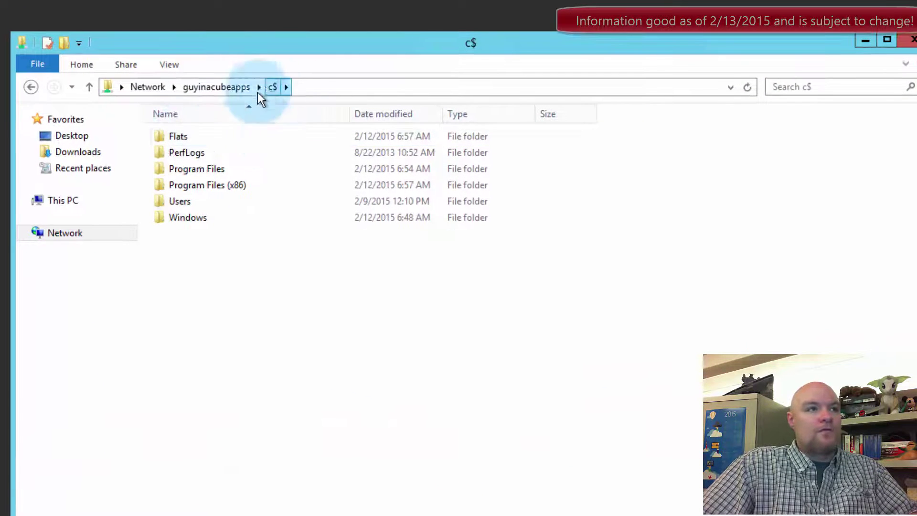
double_click(167, 135)
click(231, 155)
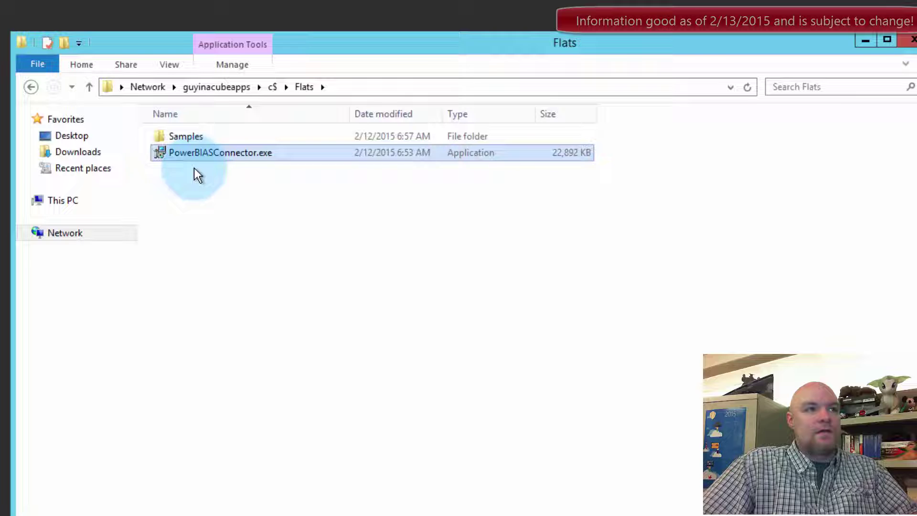
- Install the connector with the default location, accepting the license and UAC prompt, then launch it
double_click(211, 153)
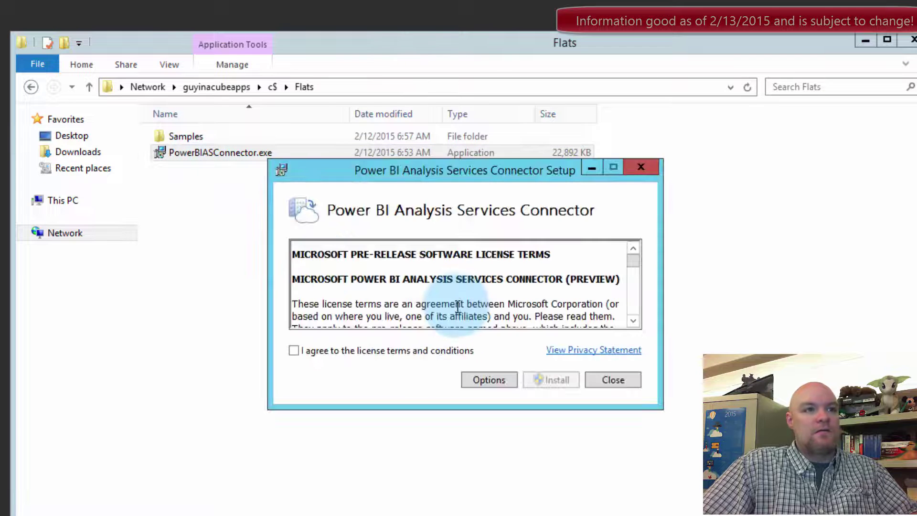
click(371, 351)
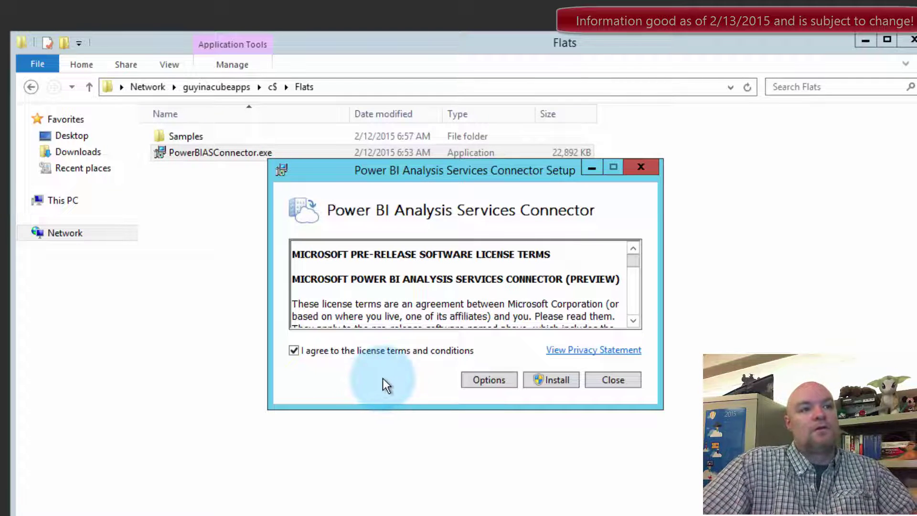
click(481, 386)
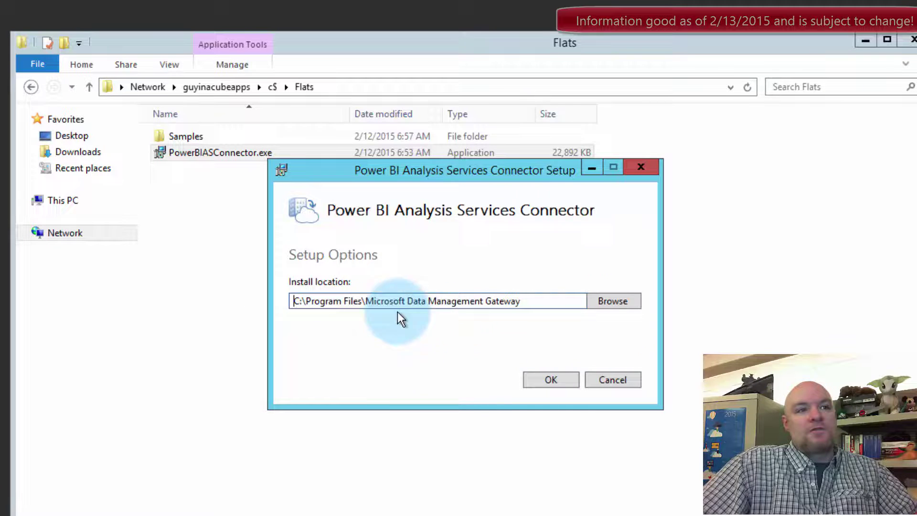
click(552, 379)
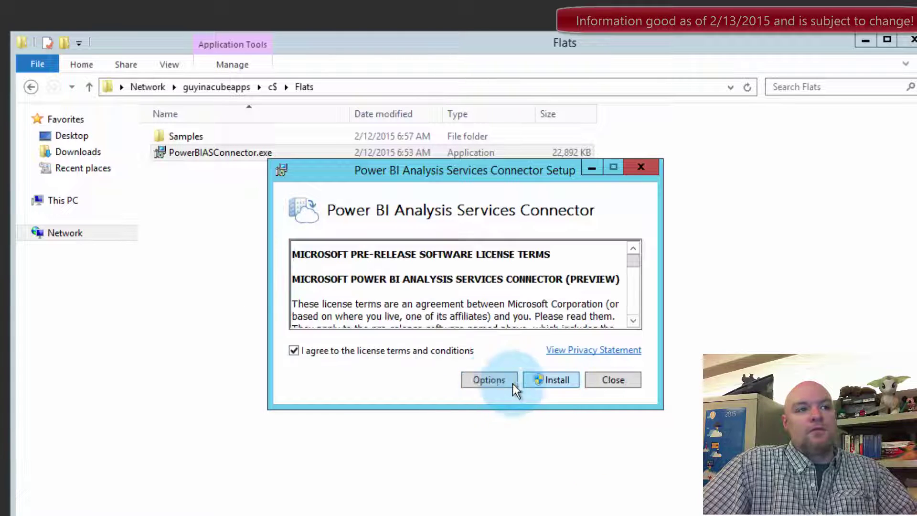
click(550, 380)
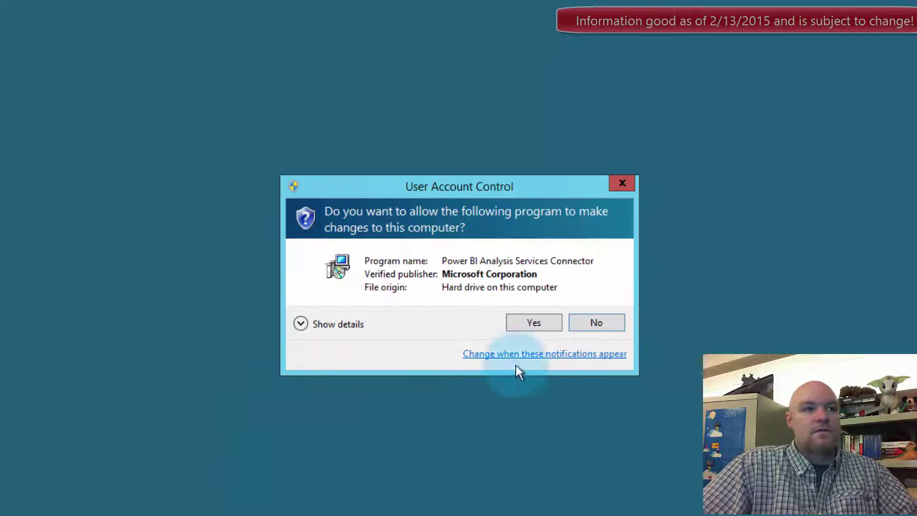
click(533, 323)
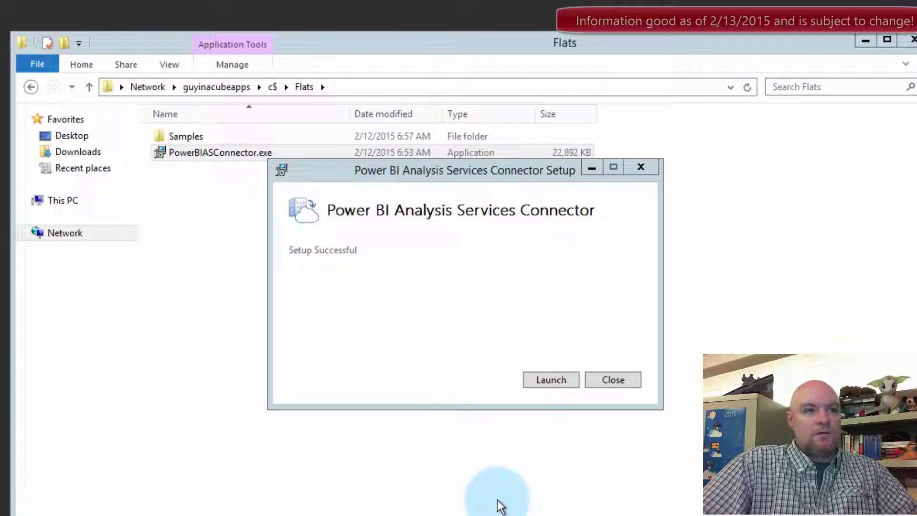
click(566, 380)
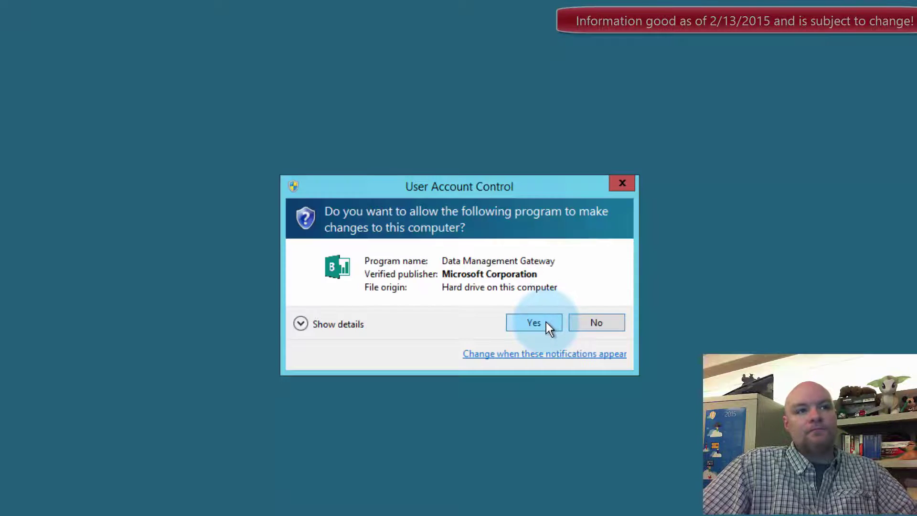
- Allow the gateway, sign in with the Power BI account e-mail and password, staying signed in, and continue
click(546, 323)
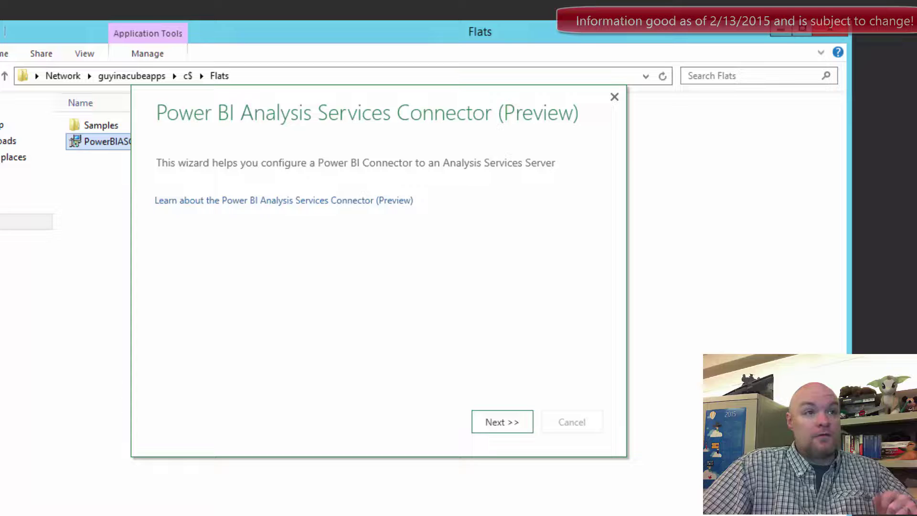
click(497, 426)
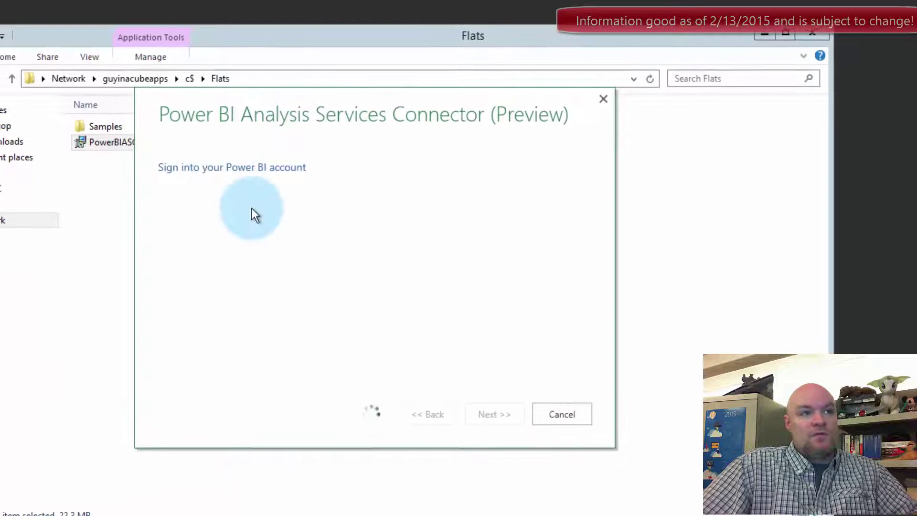
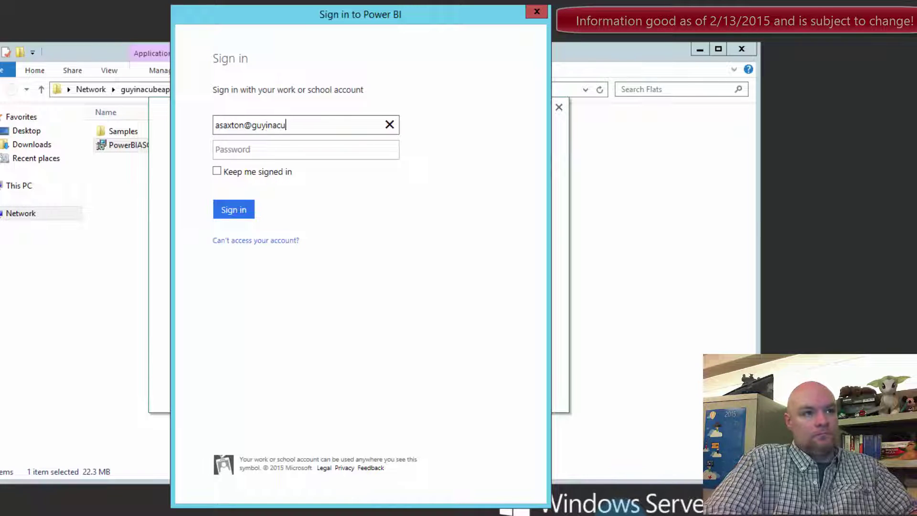
key(Tab)
text(•••)
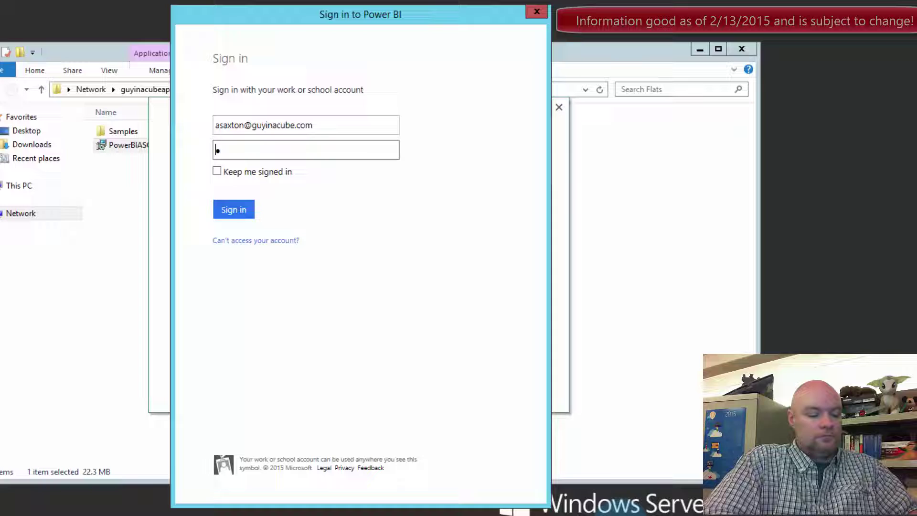
text(•••••)
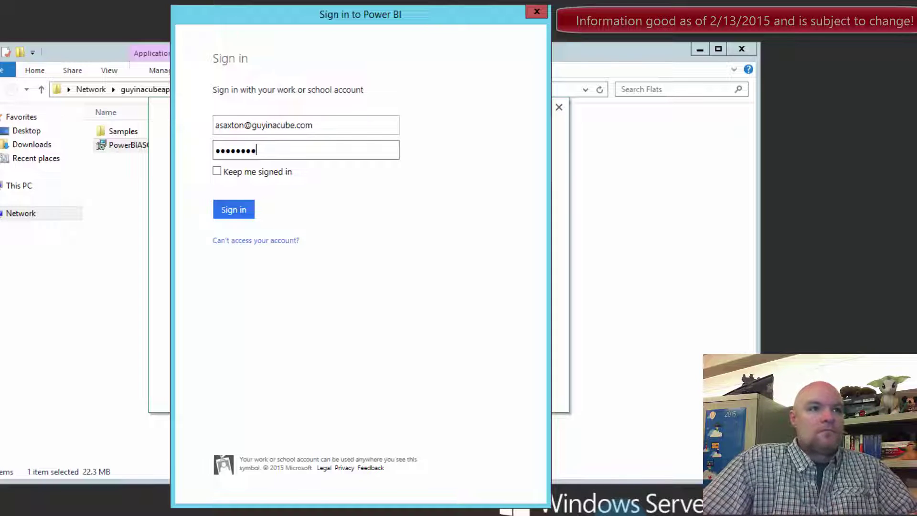
click(239, 171)
click(233, 209)
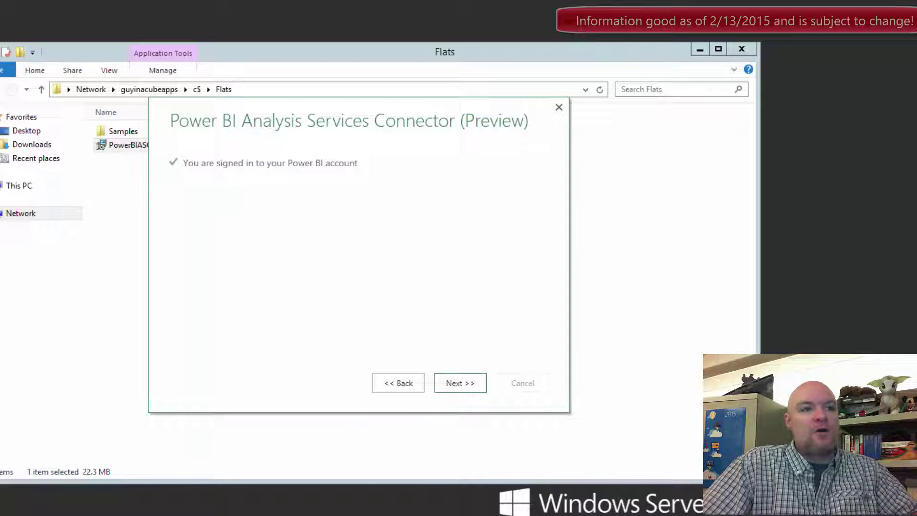
click(468, 387)
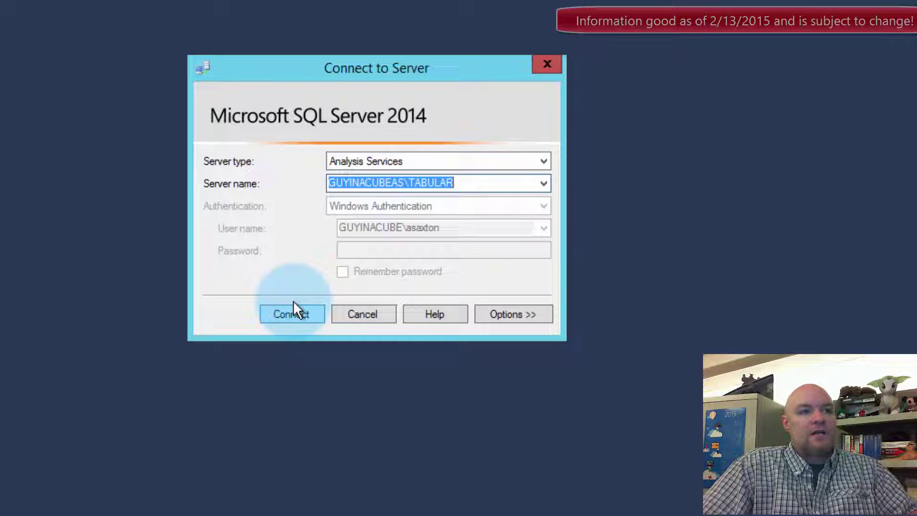
- Connect to GUYINACUBEAS\TABULAR and check the administrators on its Properties Security page
click(292, 313)
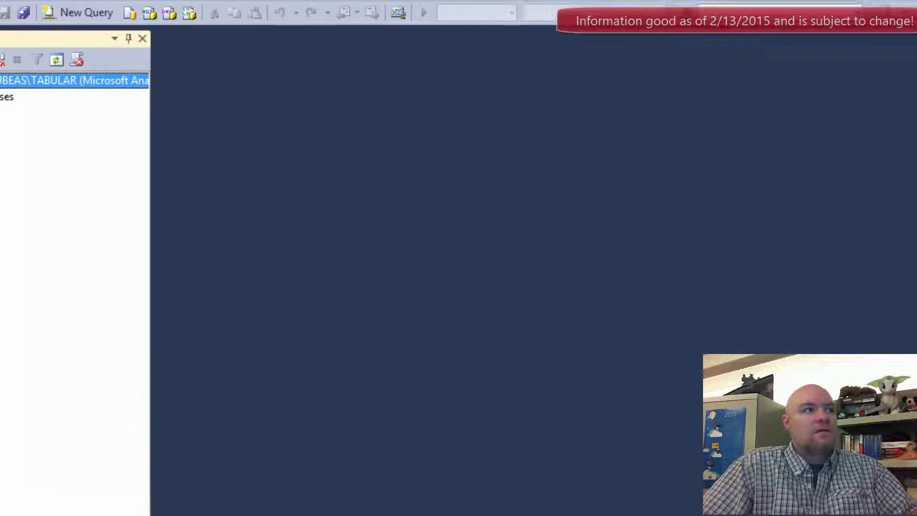
right_click(35, 80)
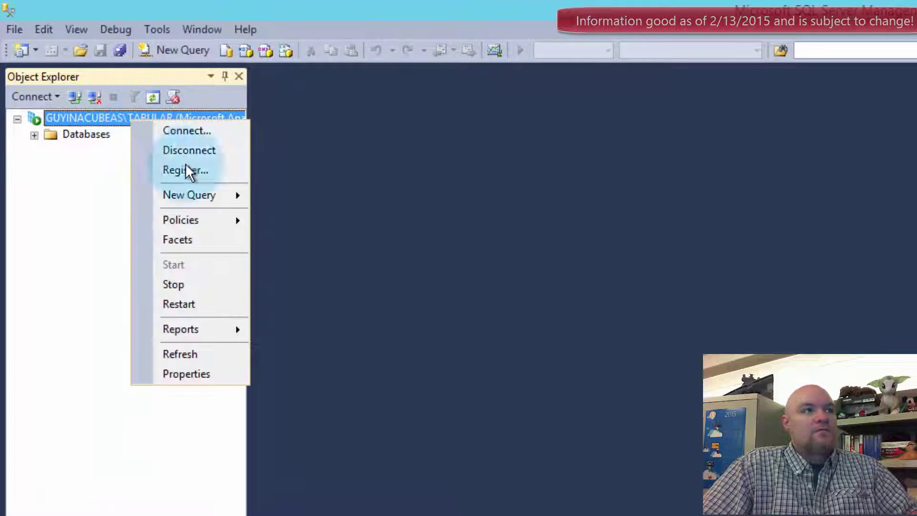
click(225, 380)
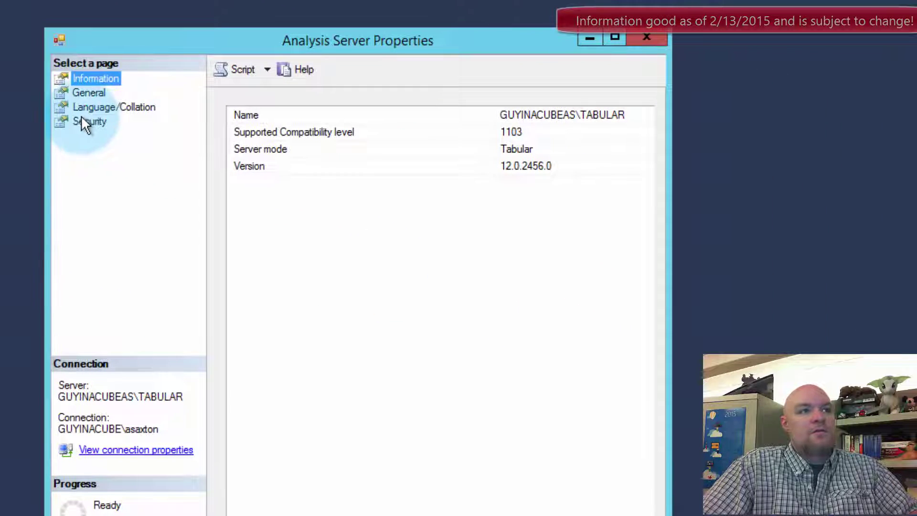
click(83, 120)
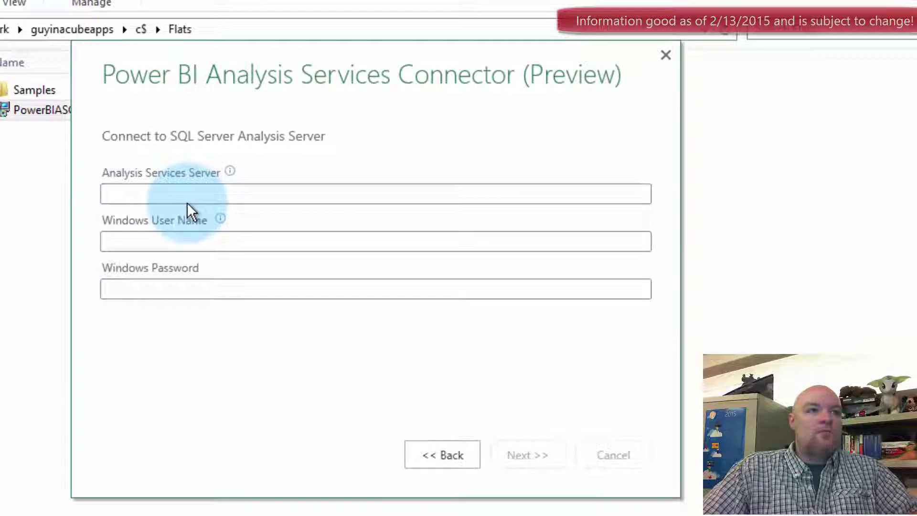
- Enter server guyinacubeas\tabular with the service account's Windows user name and password, and submit
click(147, 184)
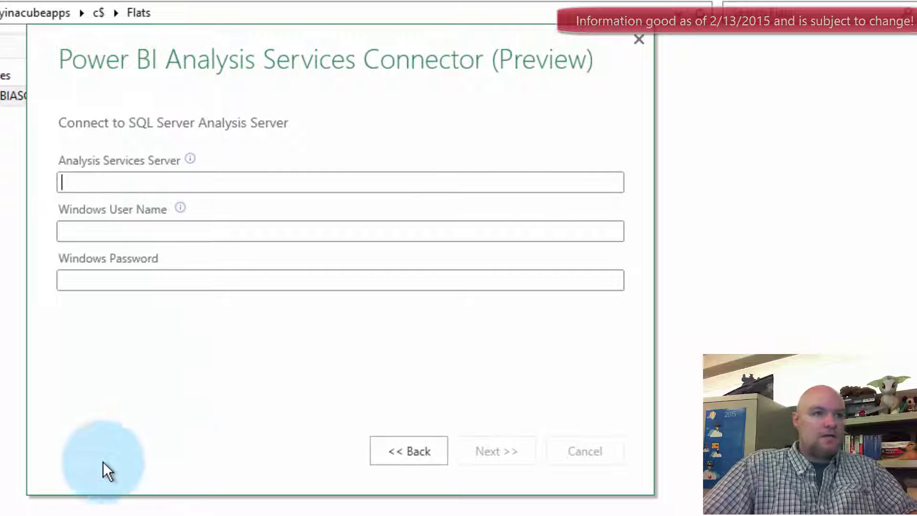
text(guy)
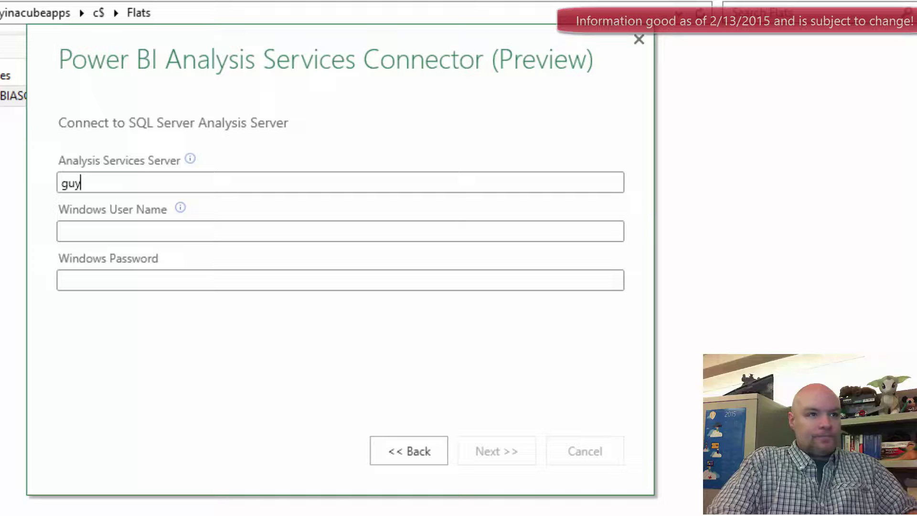
text(inacubeas	abular)
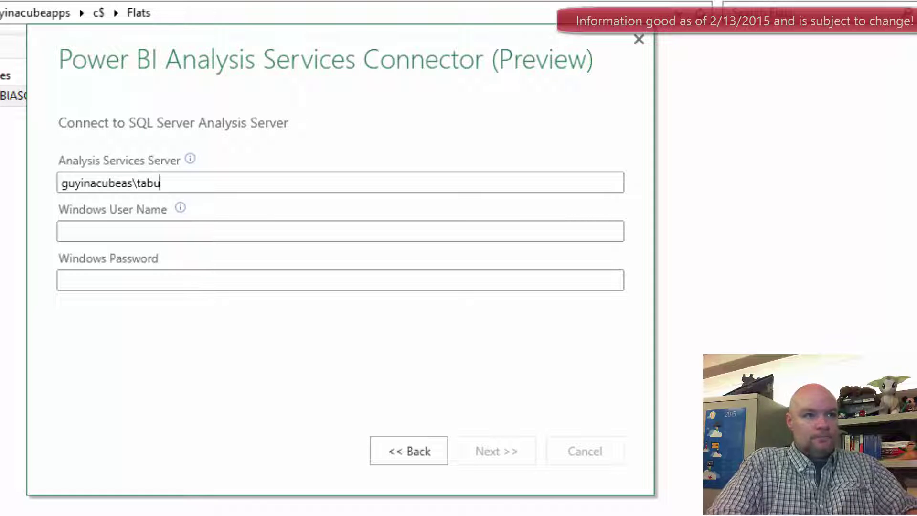
key(Tab)
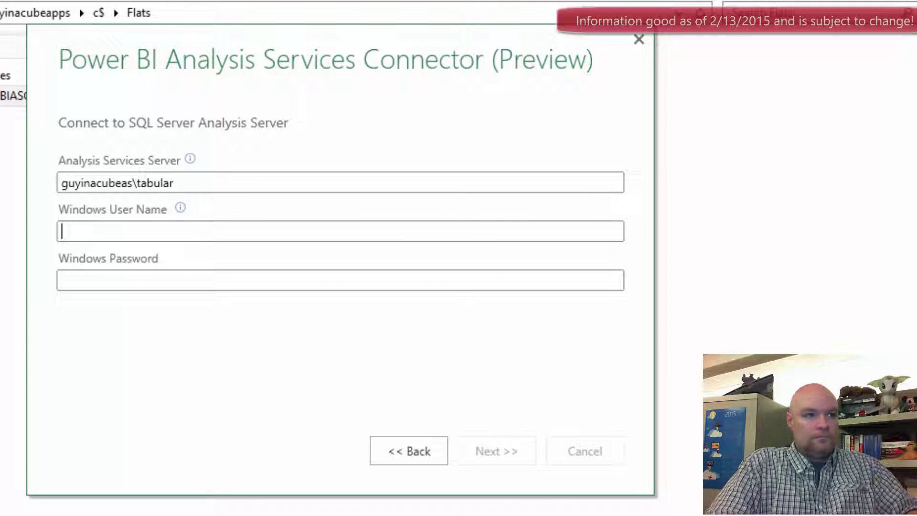
text(guyinacube\)
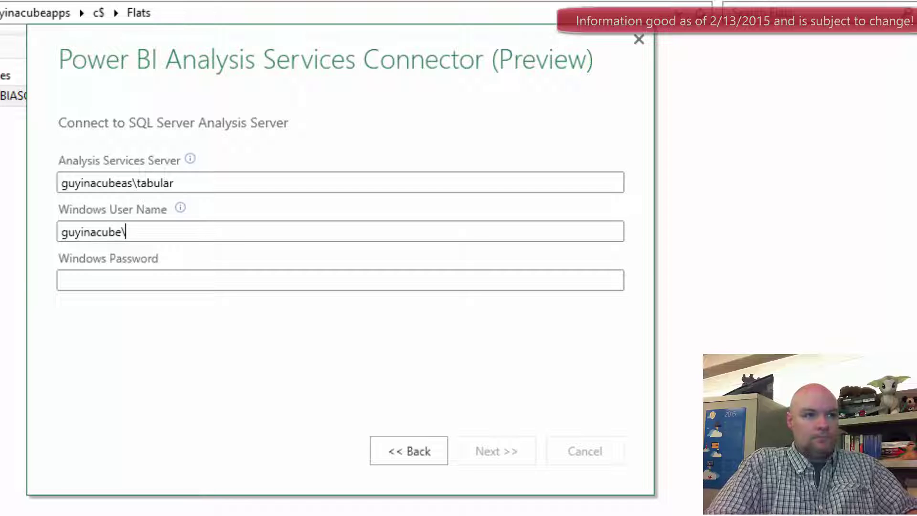
text(pbiconnec)
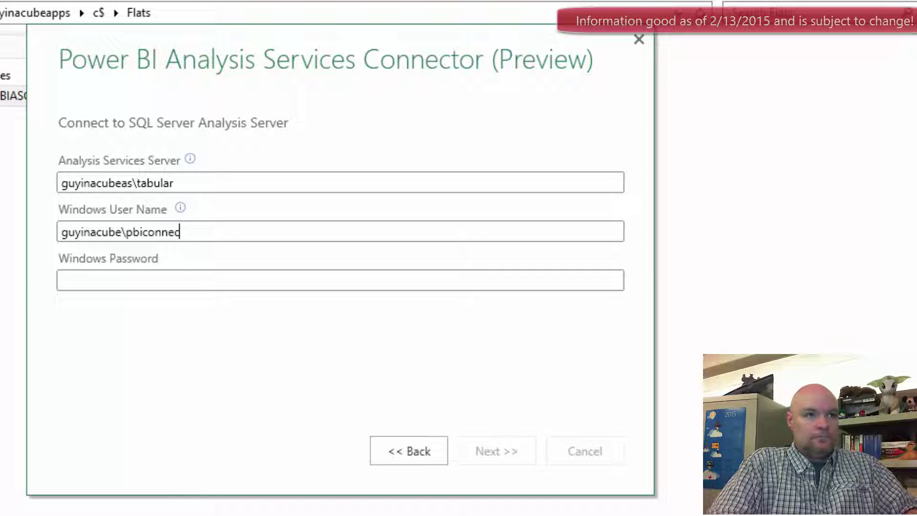
text(tor)
key(Tab)
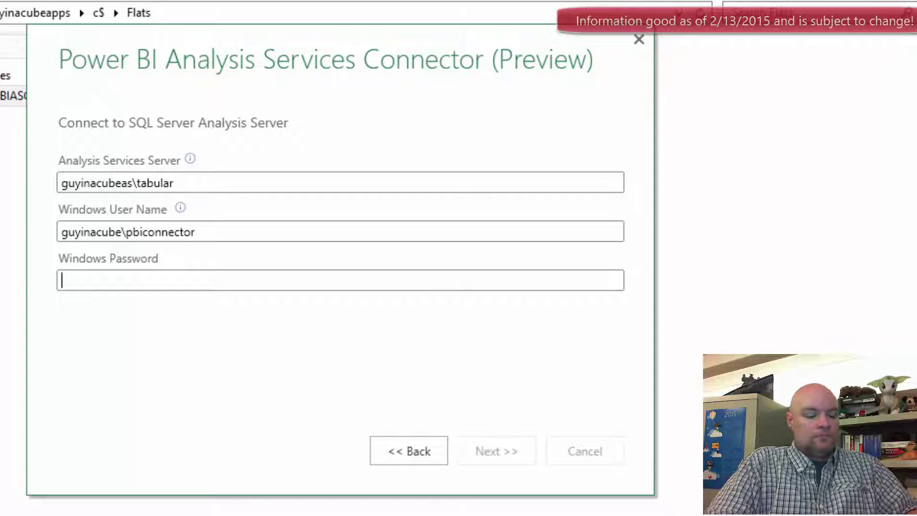
text(•••••••••••)
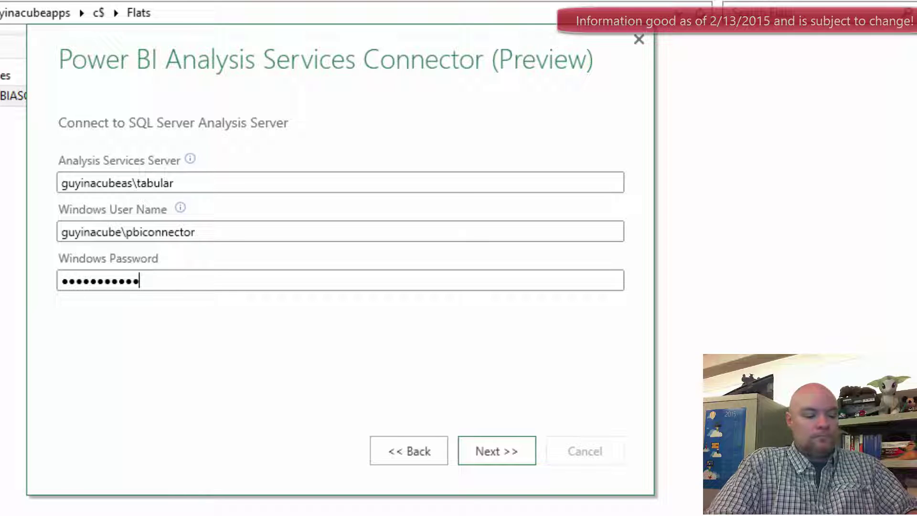
text(•)
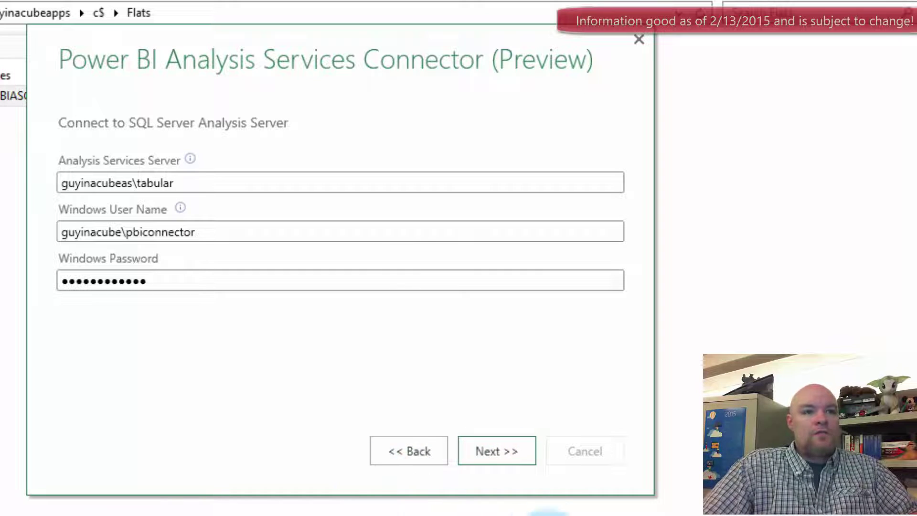
click(517, 456)
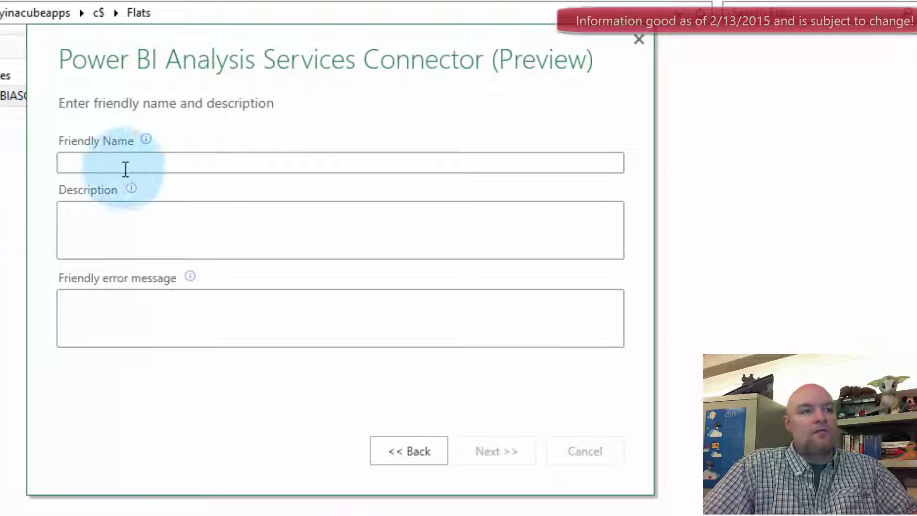
- Name the connector 'Guy In A Cube Tabular', description 'My Tabular Server', error 'Something went wrong', and finish
click(125, 168)
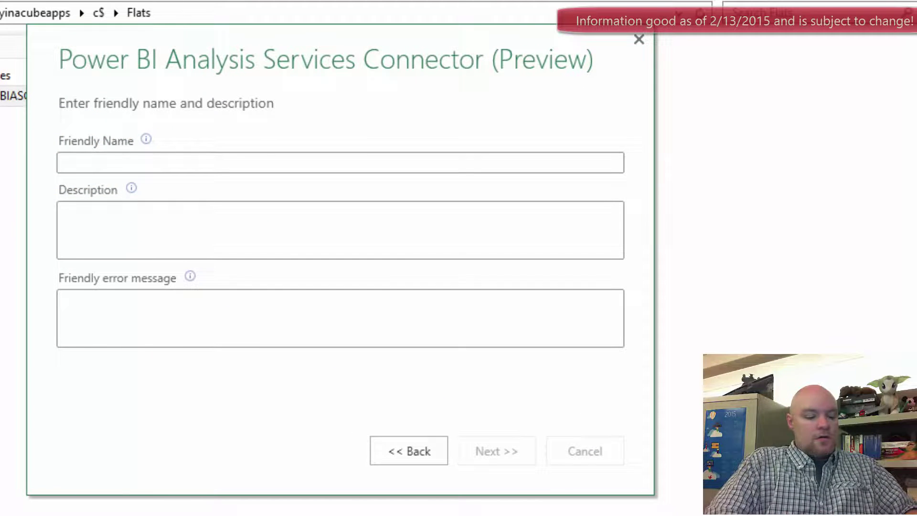
text(Guy I)
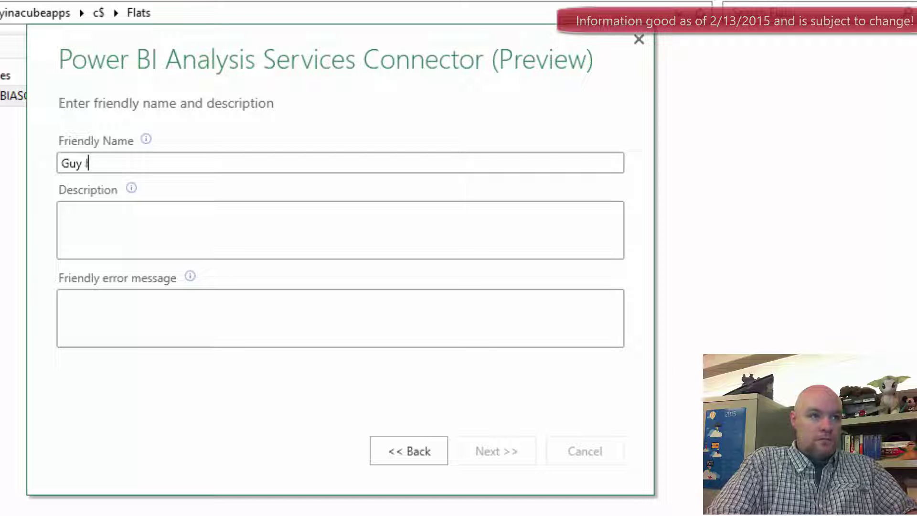
text(n A Cub)
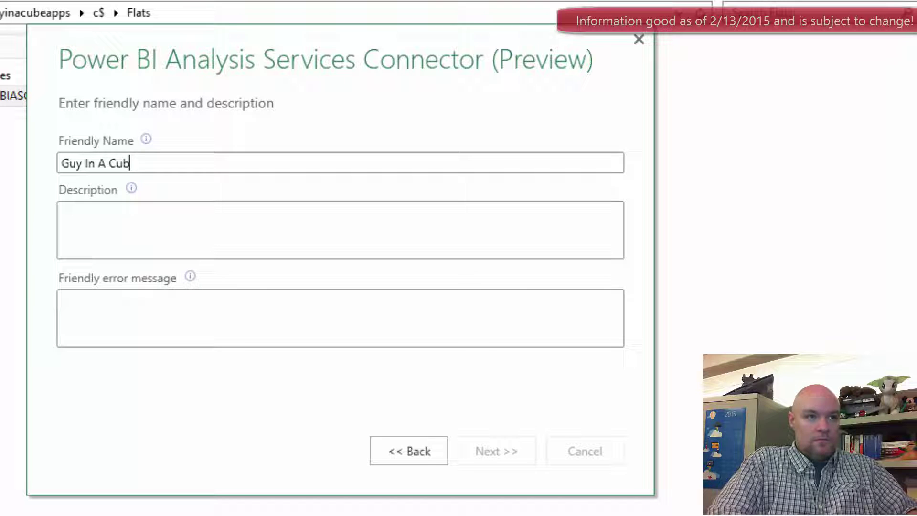
text(e Tabular)
key(Tab)
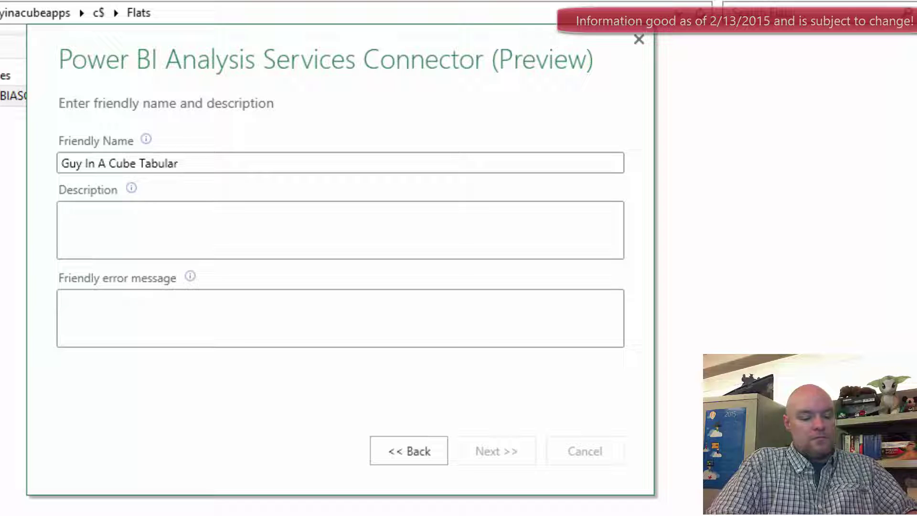
text(My Tabular )
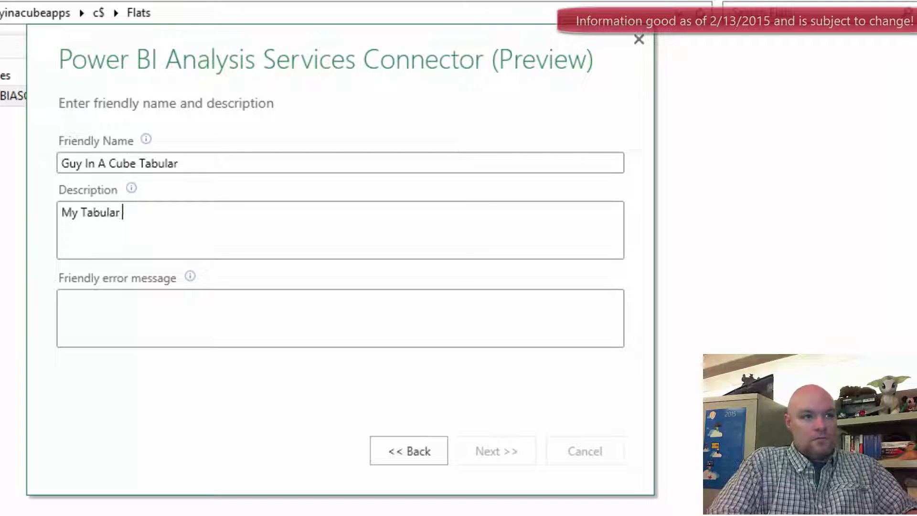
text(Server)
key(Tab)
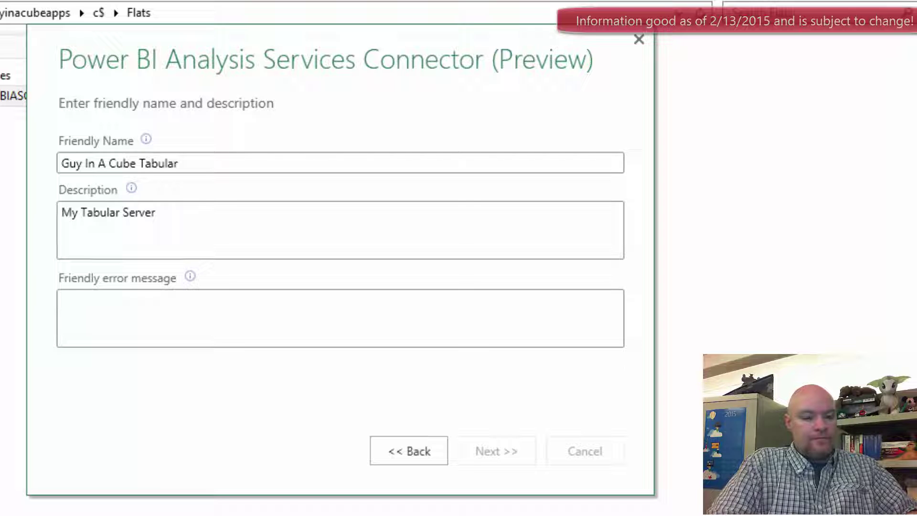
text(Something went wrong)
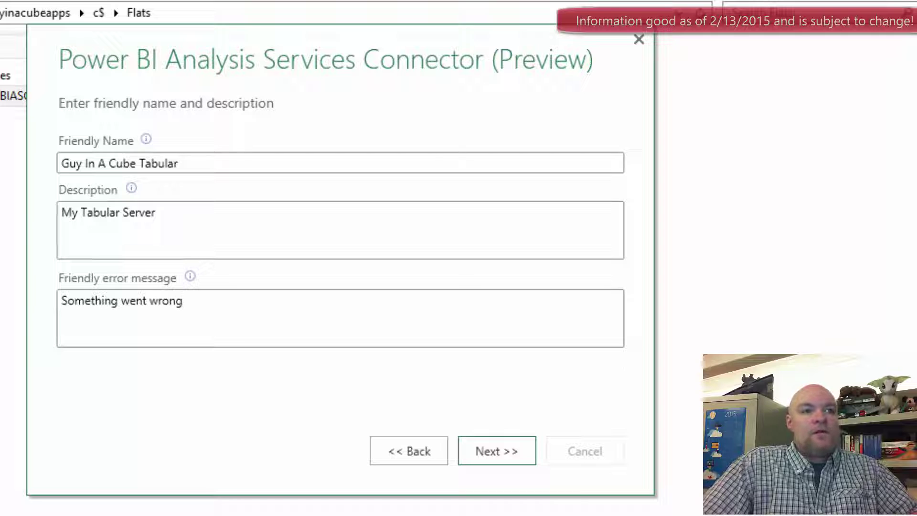
click(508, 461)
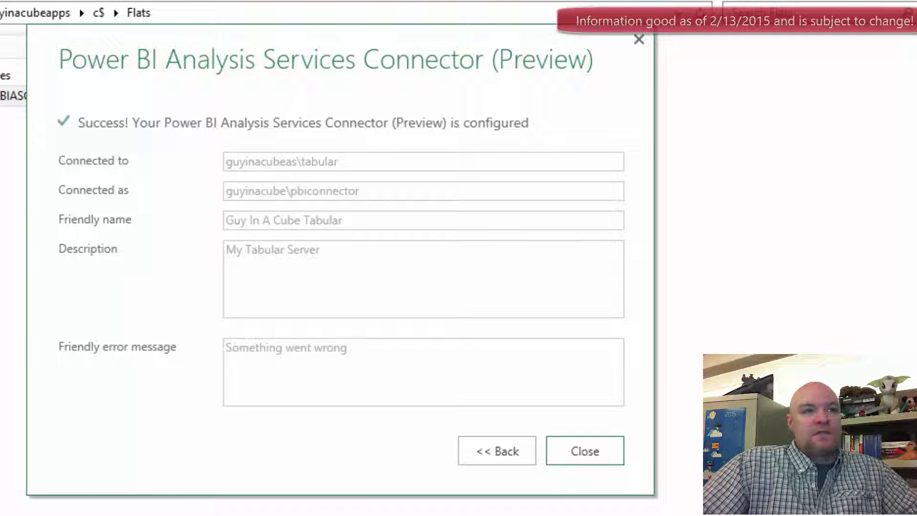
click(600, 452)
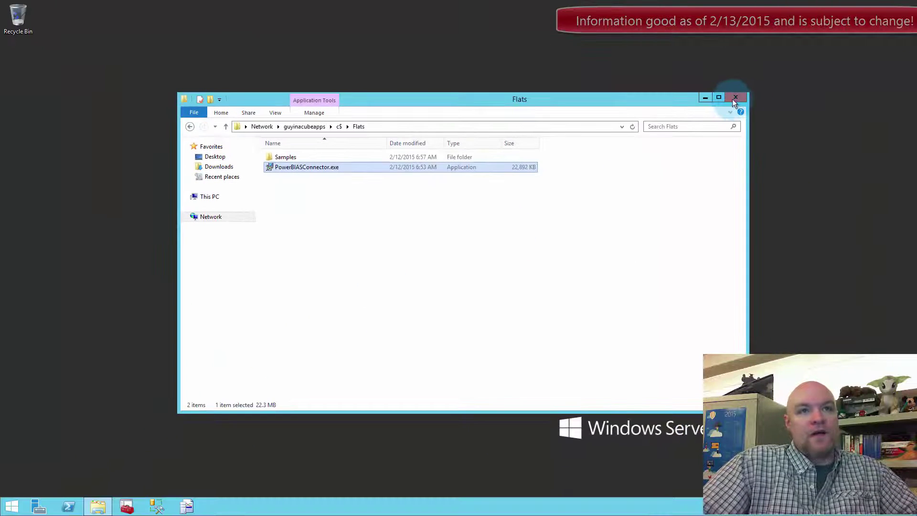
- Close the file browser and return to the GuyInACubeApps session in full screen
click(735, 95)
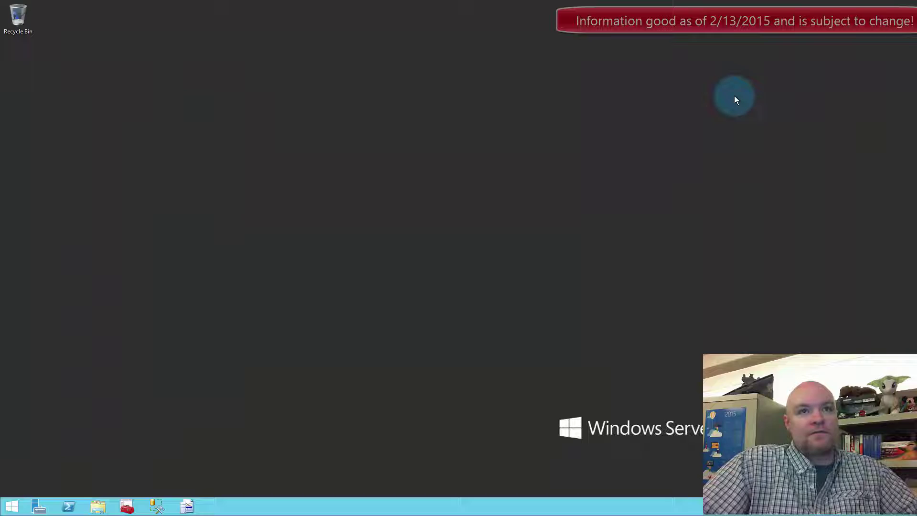
key(ctrl+alt+Break)
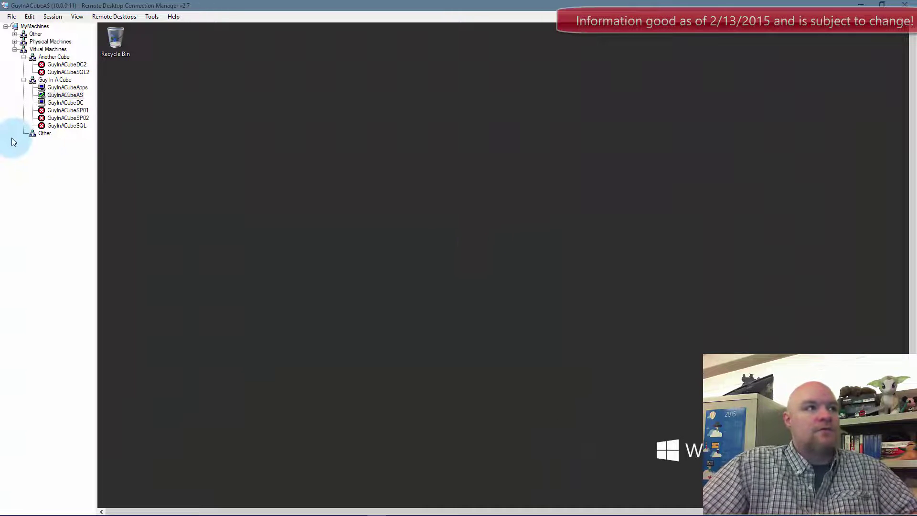
click(68, 87)
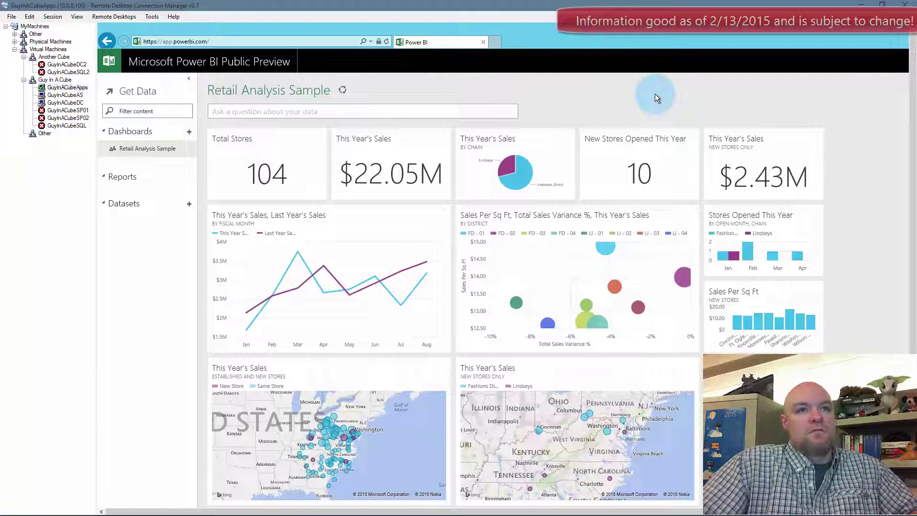
key(ctrl+alt+Break)
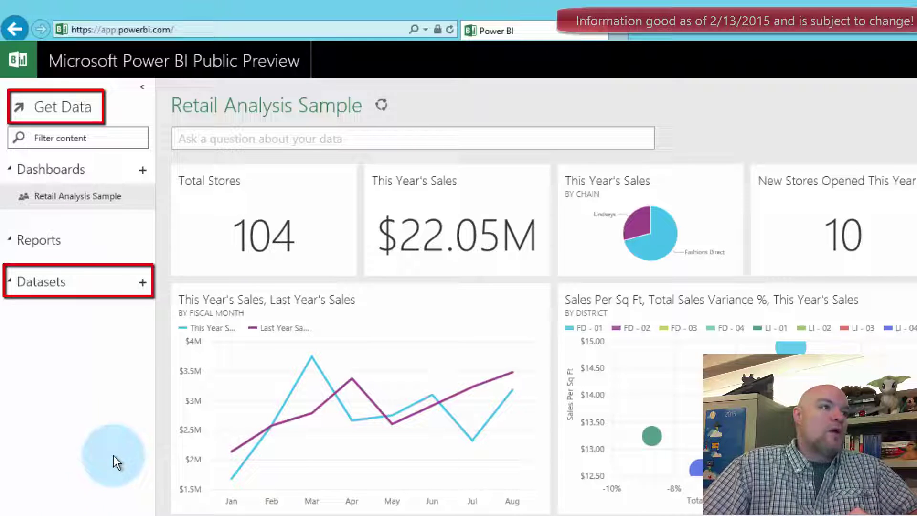
- Add a new dataset from SQL Server Analysis Services and connect to the organization's servers
click(143, 281)
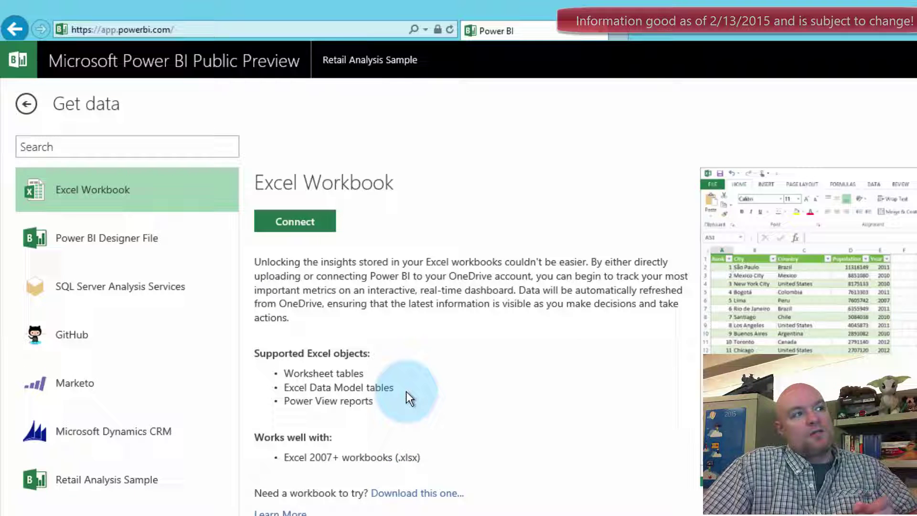
click(176, 293)
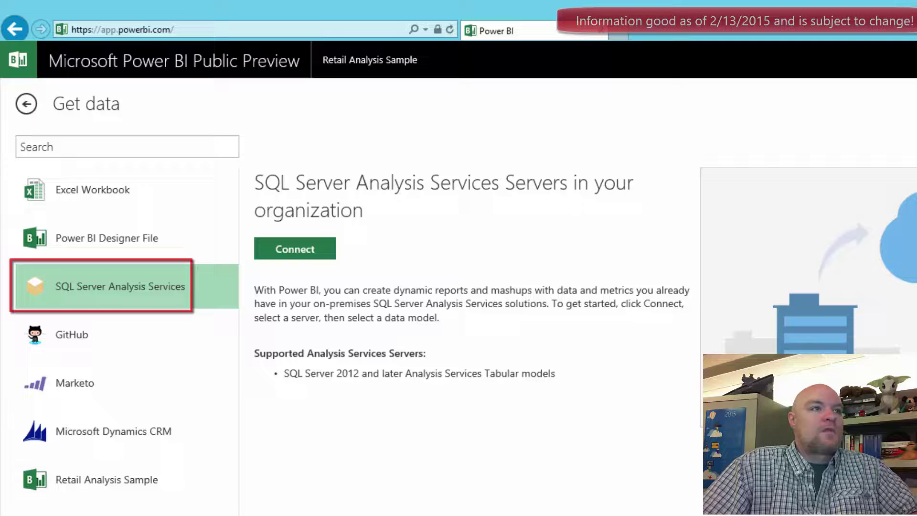
click(293, 250)
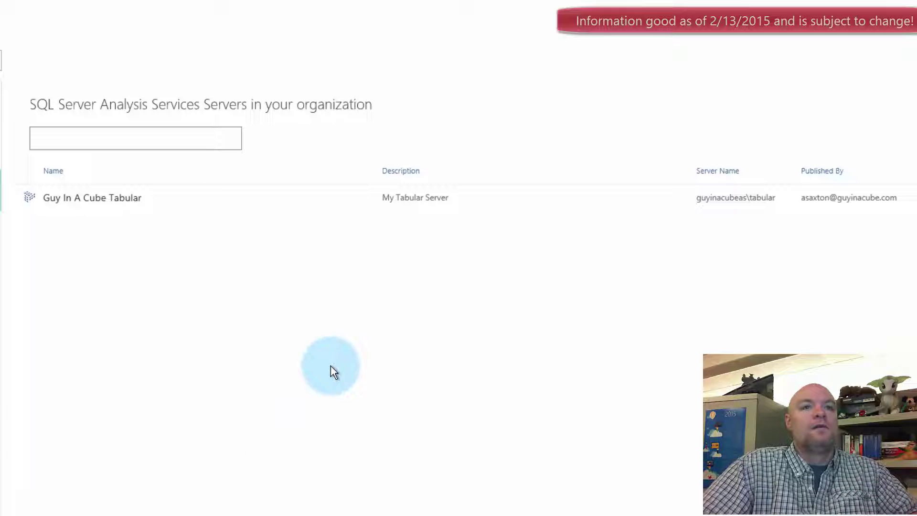
- Connect to the AW Internet Sales Tabular Model 2014 - Internet Sales model on Guy In A Cube Tabular
click(191, 198)
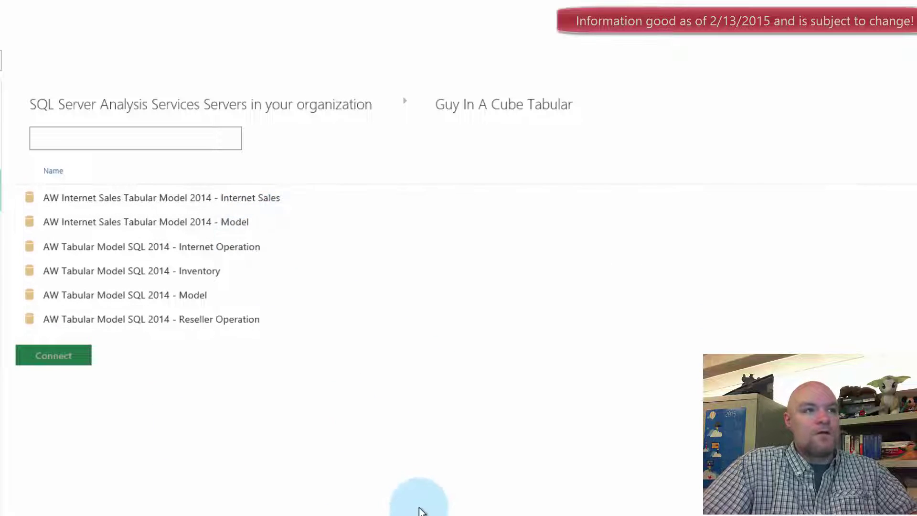
click(241, 203)
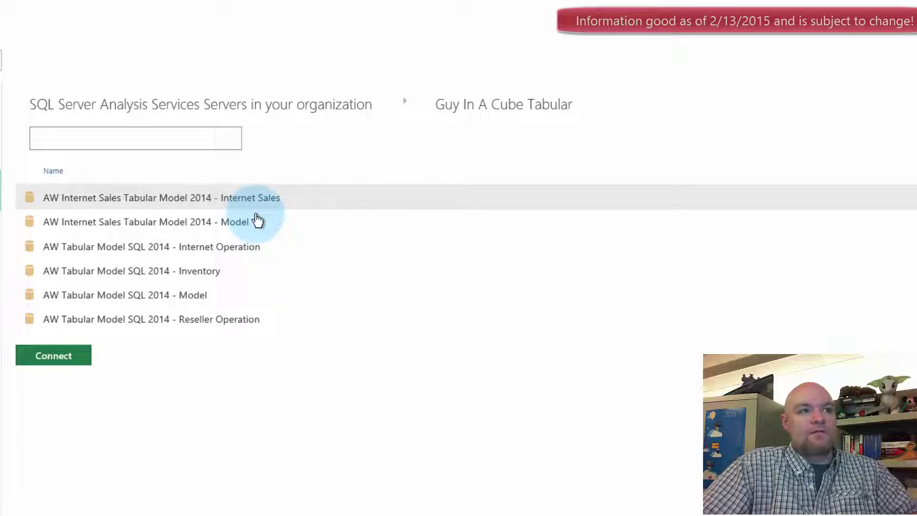
click(59, 359)
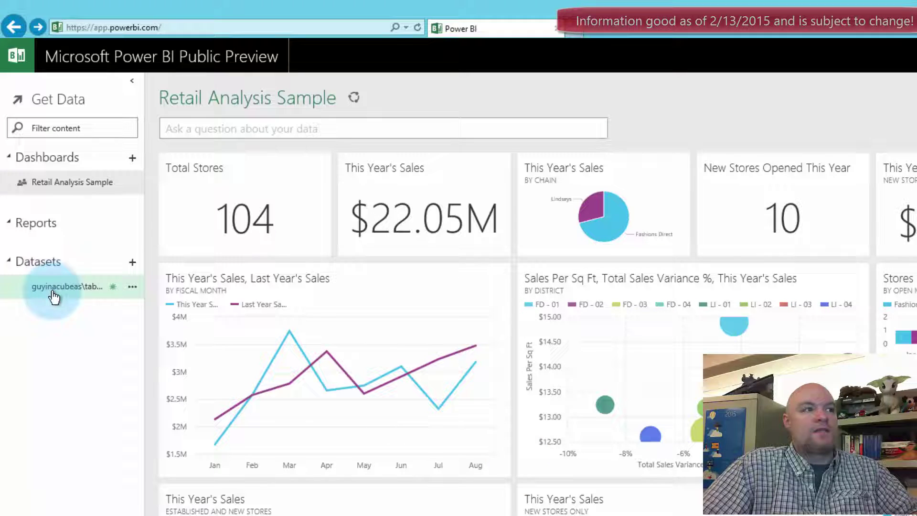
- Create an empty 'Internet Sales' dashboard and open a blank report on the tabular dataset
click(132, 158)
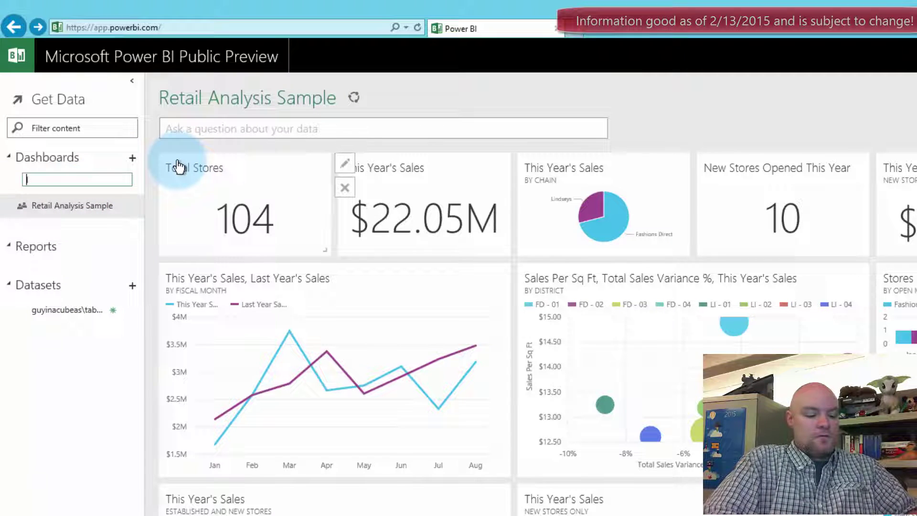
text(Internet Sales)
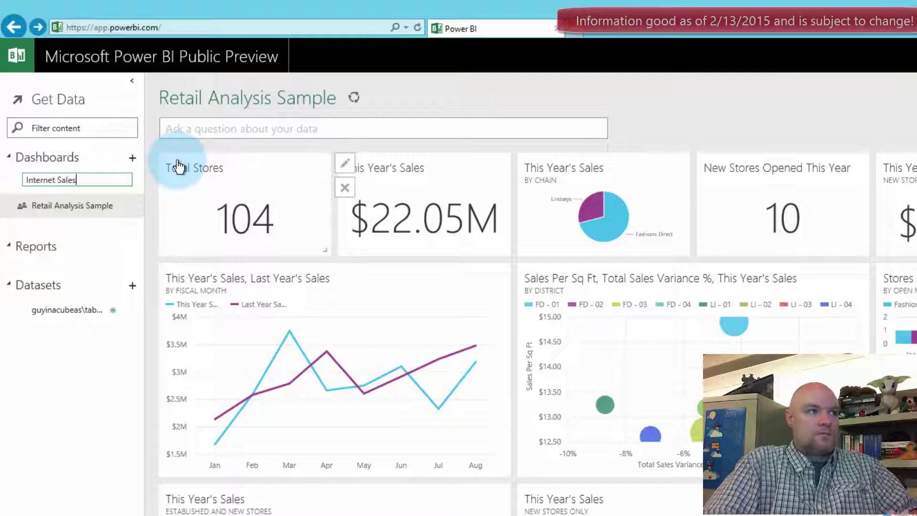
key(Return)
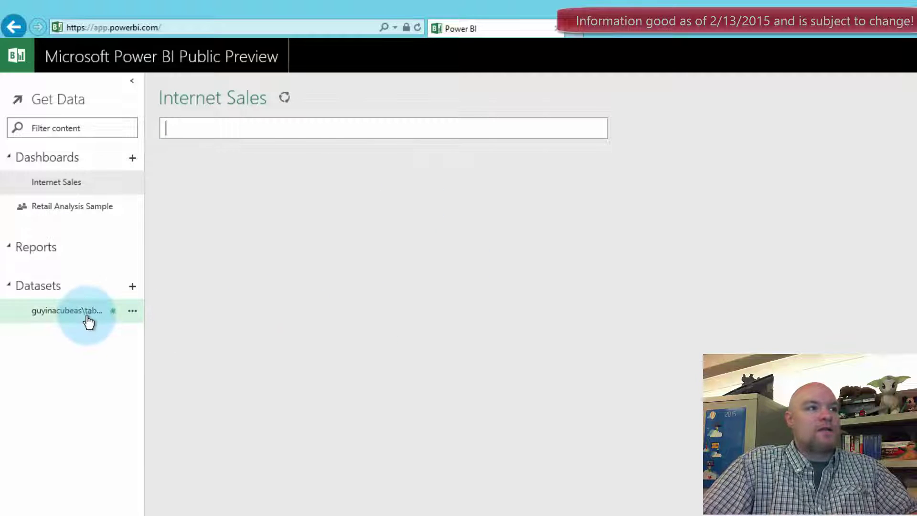
click(87, 321)
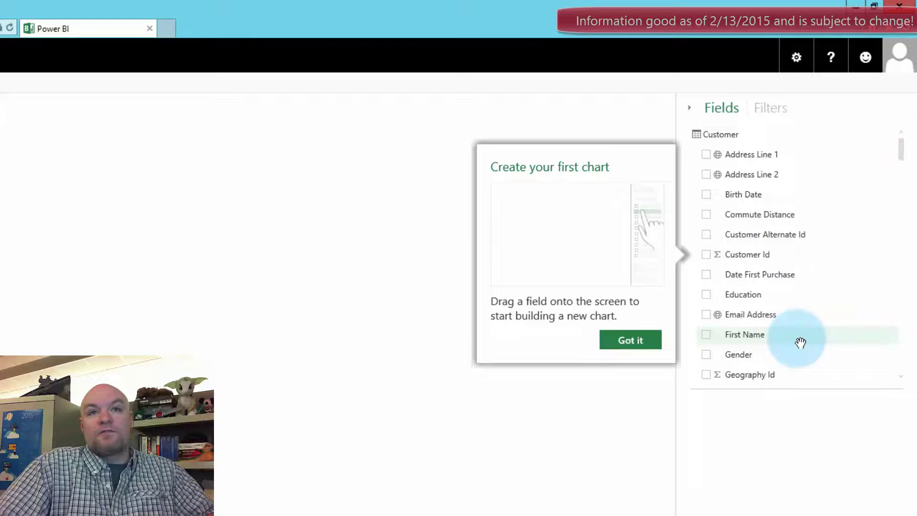
- Chart Internet Total Sales by Month Name in the report, dismissing the pop-up tips
click(638, 341)
drag(893, 152, 272, 292)
click(720, 389)
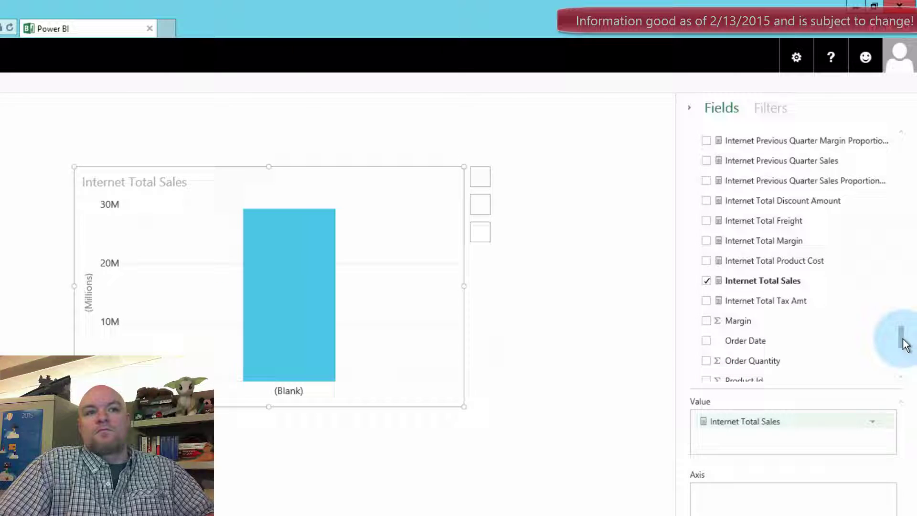
drag(904, 343, 904, 185)
click(616, 500)
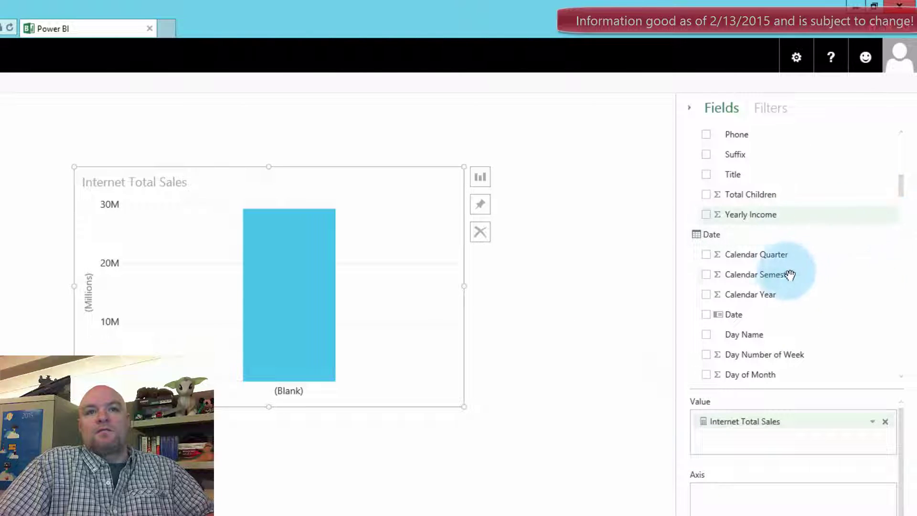
scroll(769, 275, down, 5)
drag(749, 278, 751, 503)
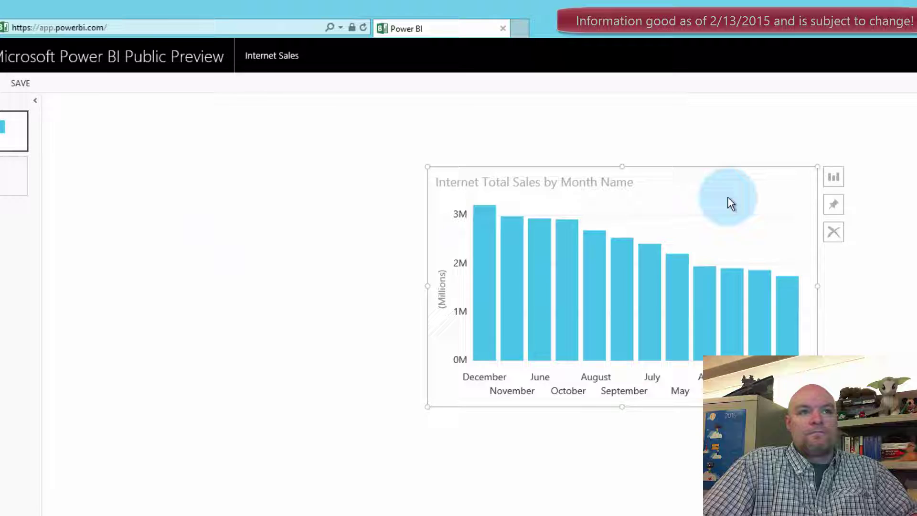
click(616, 231)
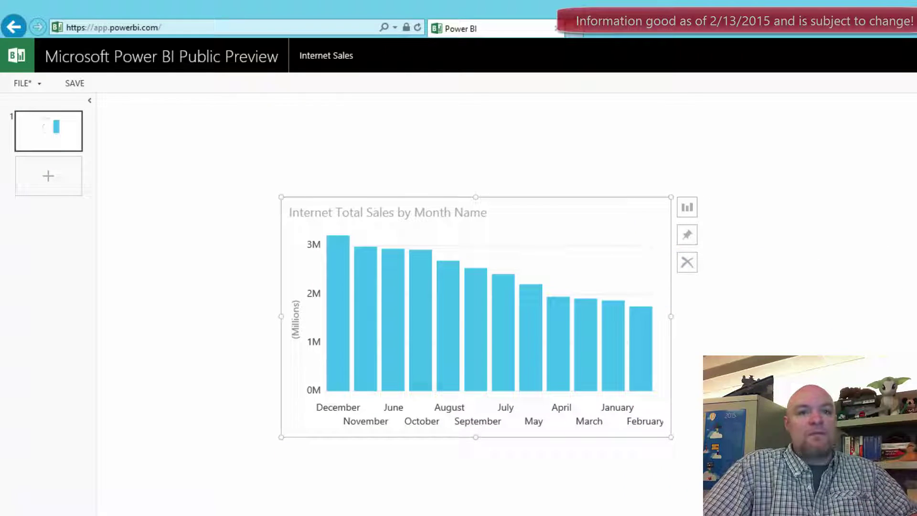
key(Escape)
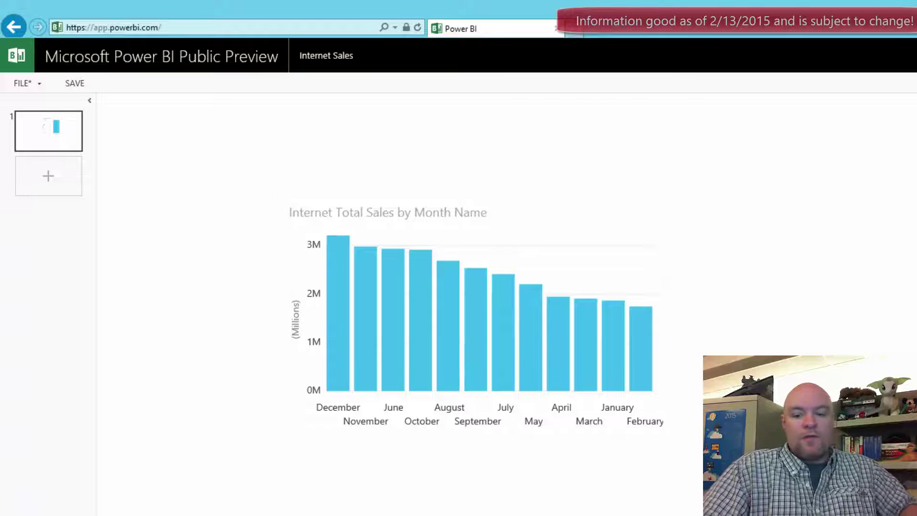
key(ctrl+alt+Break)
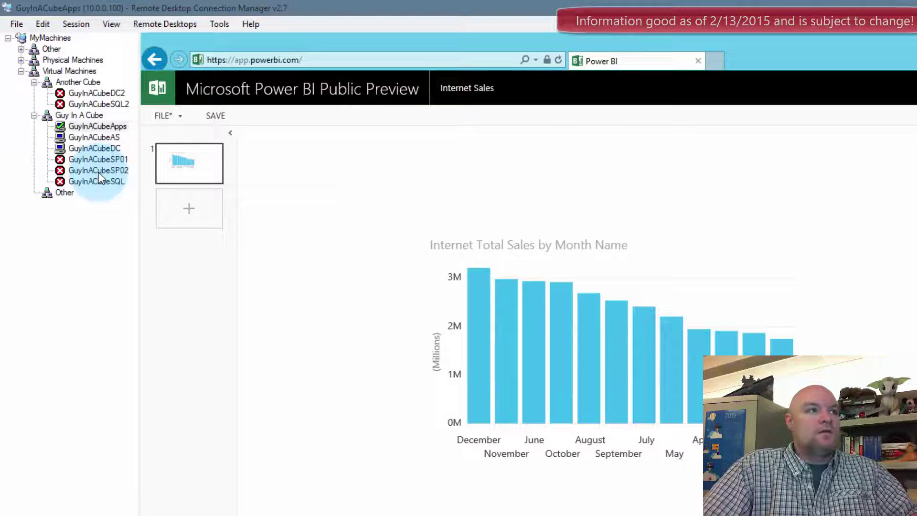
- On the Analysis Services machine, run a maximized Profiler trace on GUYINACUBEAS\TABULAR
click(105, 138)
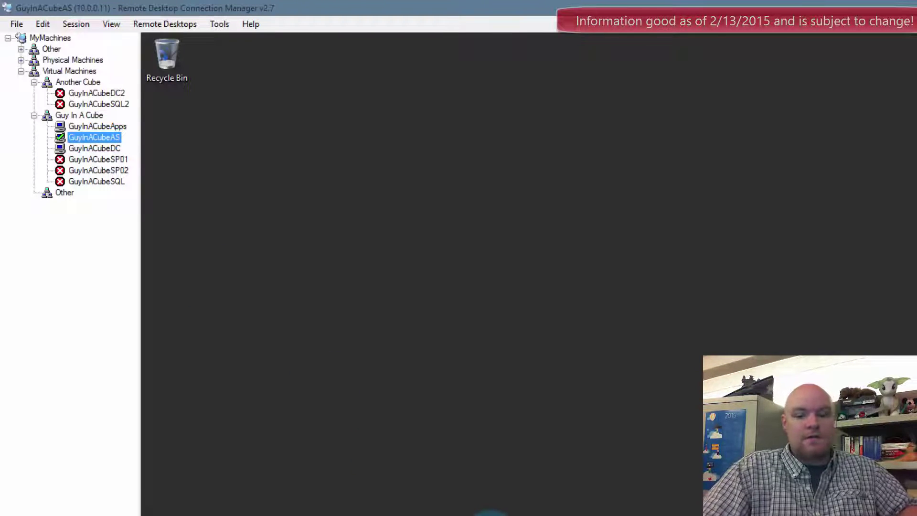
key(ctrl+alt+Break)
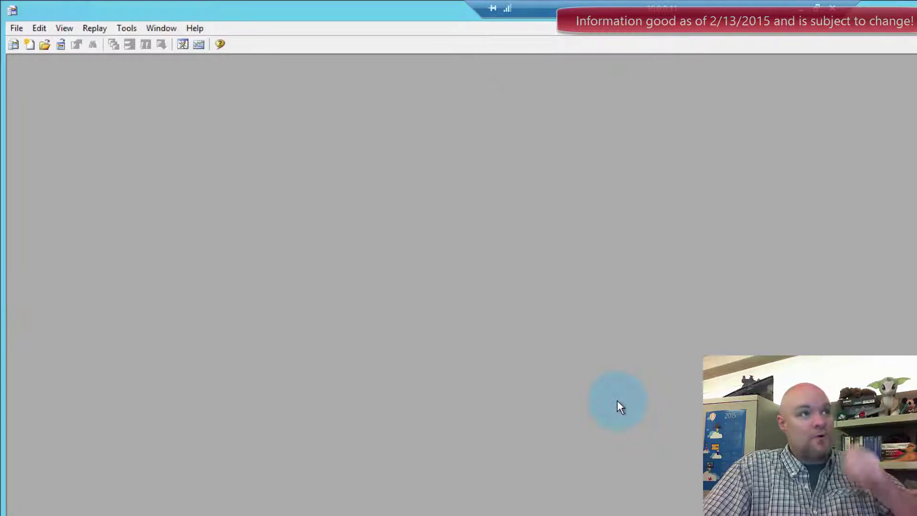
click(17, 47)
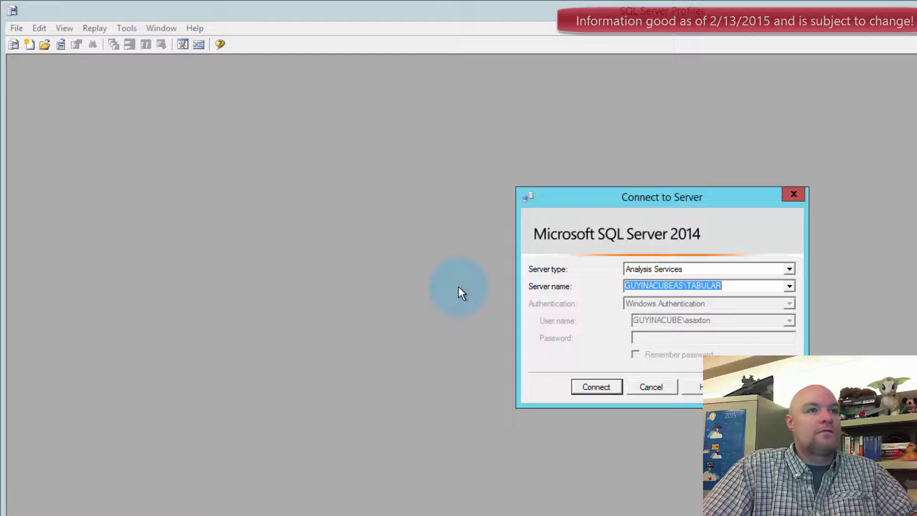
click(605, 388)
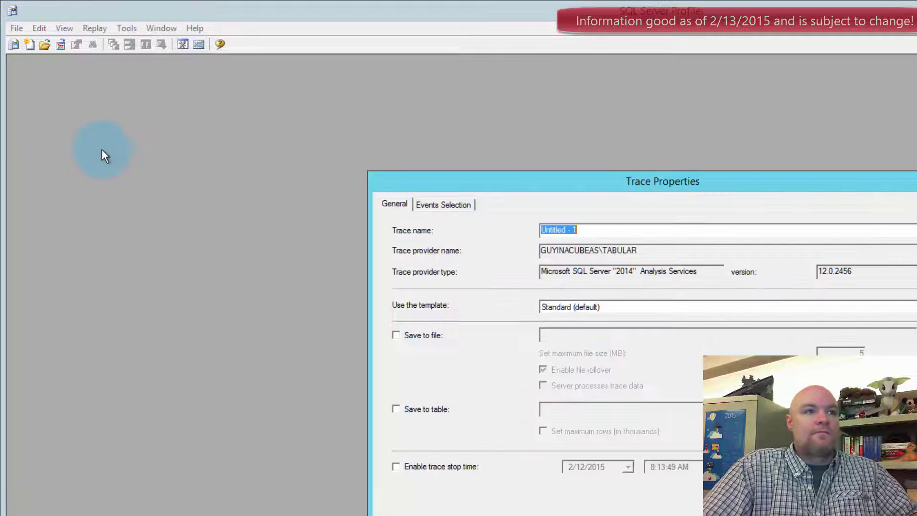
key(Return)
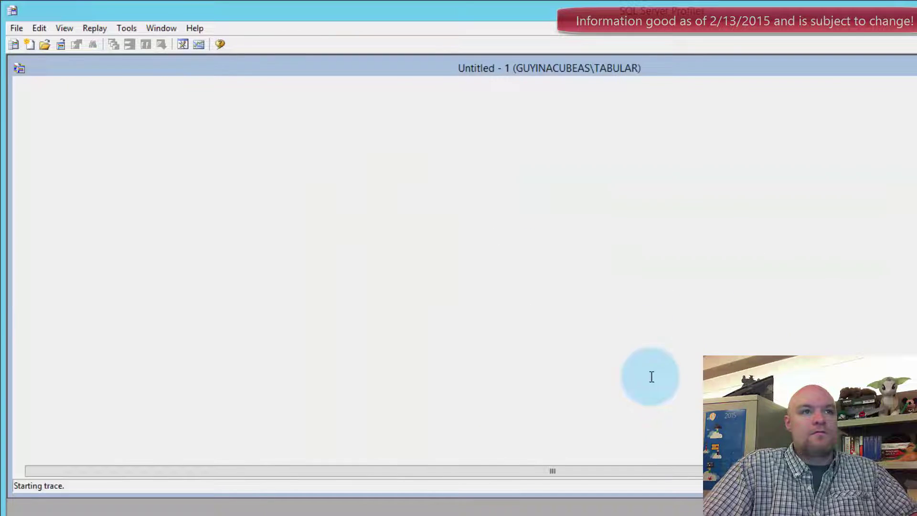
double_click(709, 71)
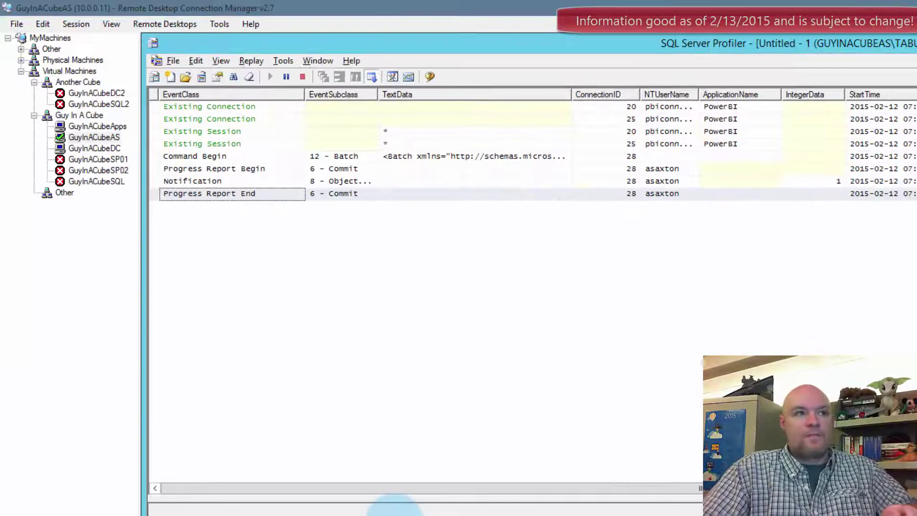
- Back in the full-screen Power BI session, discard the unsaved report and return home
click(97, 127)
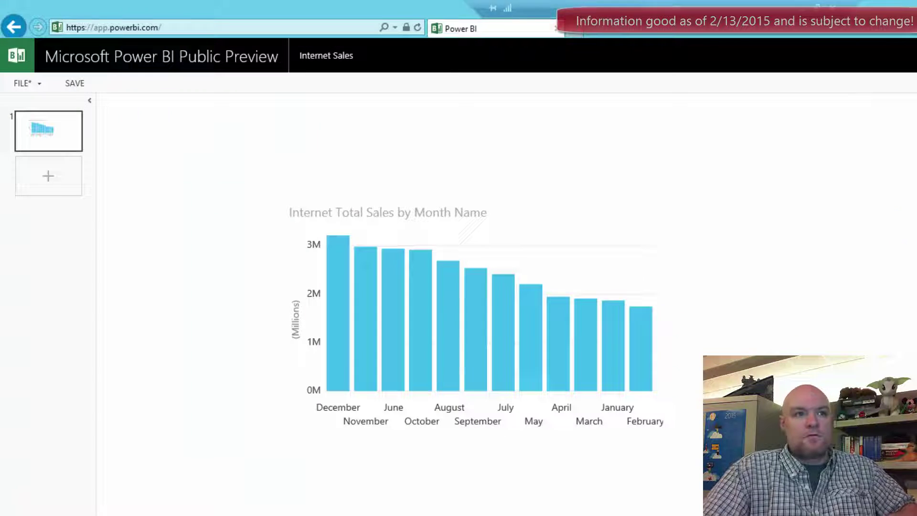
key(ctrl+alt+Break)
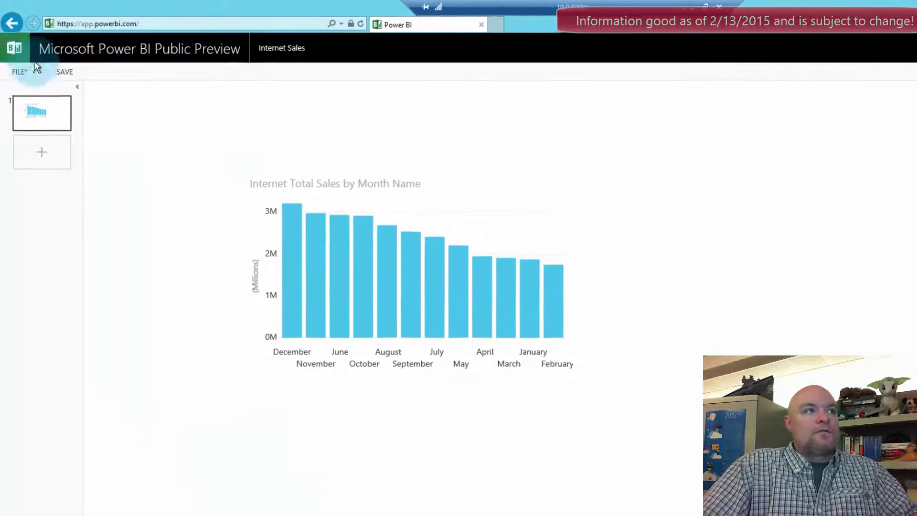
click(14, 26)
click(676, 352)
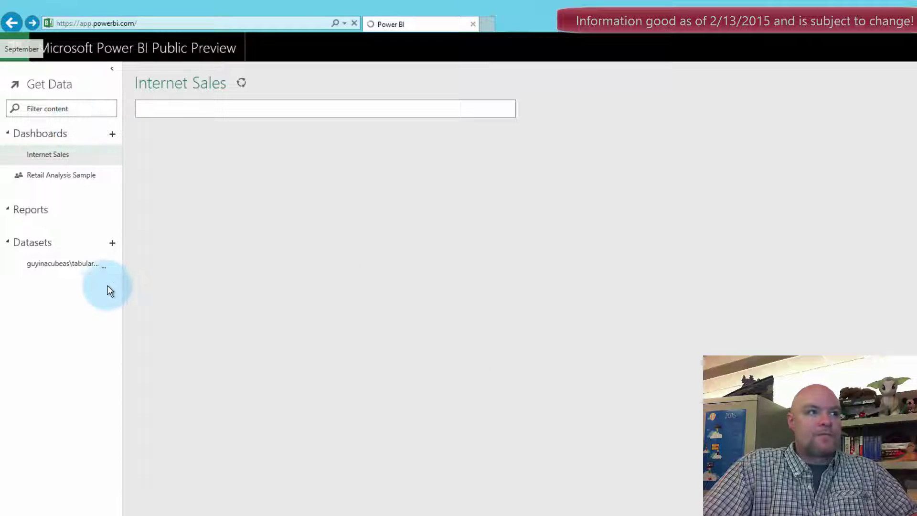
- Start a new report on the tabular dataset with an Internet Total Sales chart
click(79, 263)
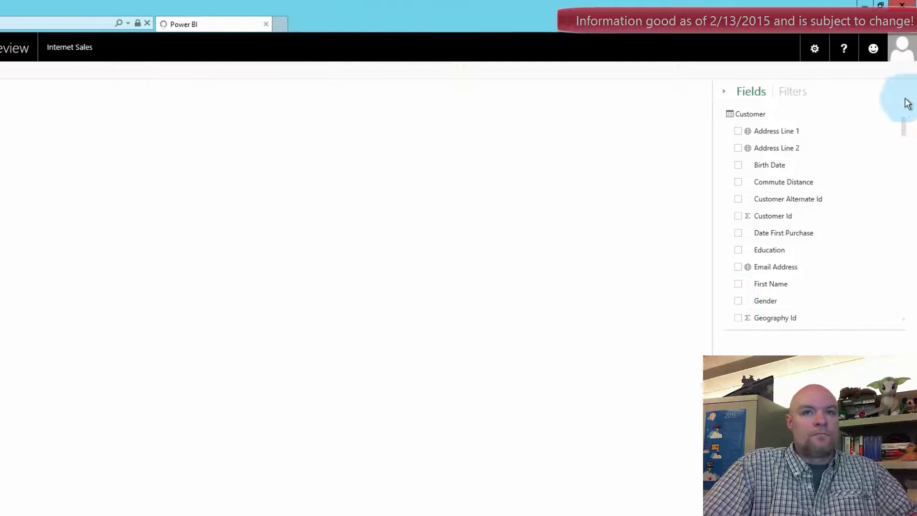
scroll(894, 264, down, 15)
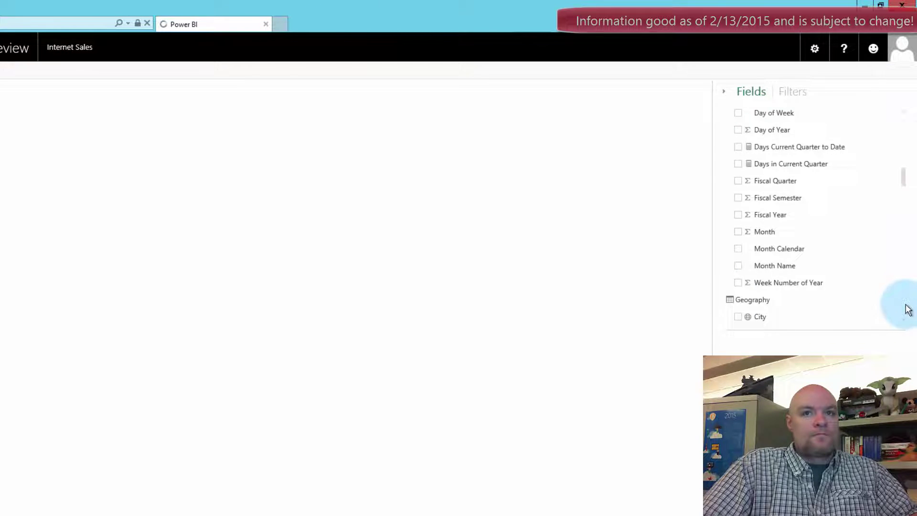
drag(798, 145, 347, 225)
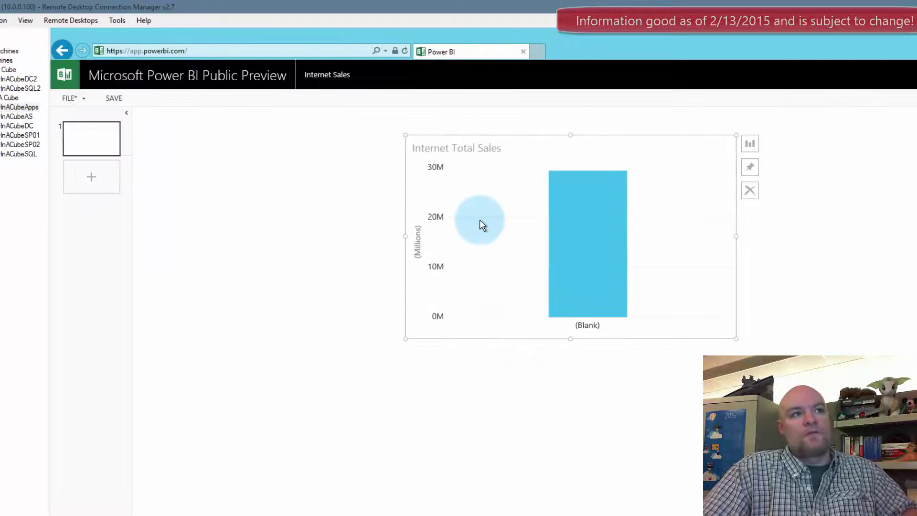
click(87, 119)
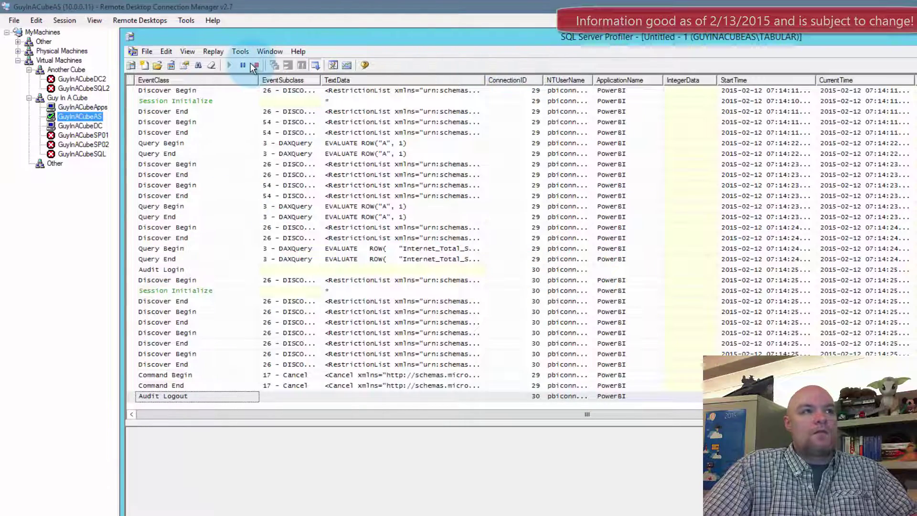
- Stop the trace and inspect a Discover End event's XML showing catalog and EffectiveUserName
click(256, 66)
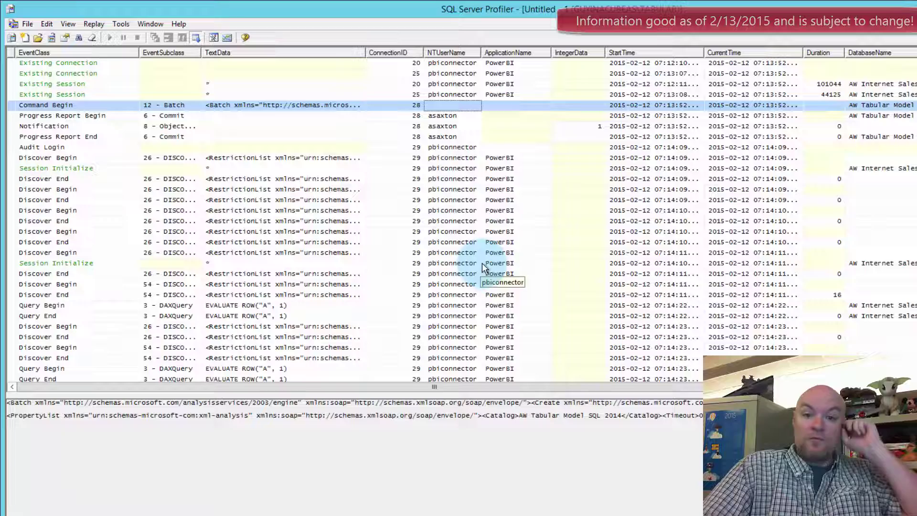
click(448, 221)
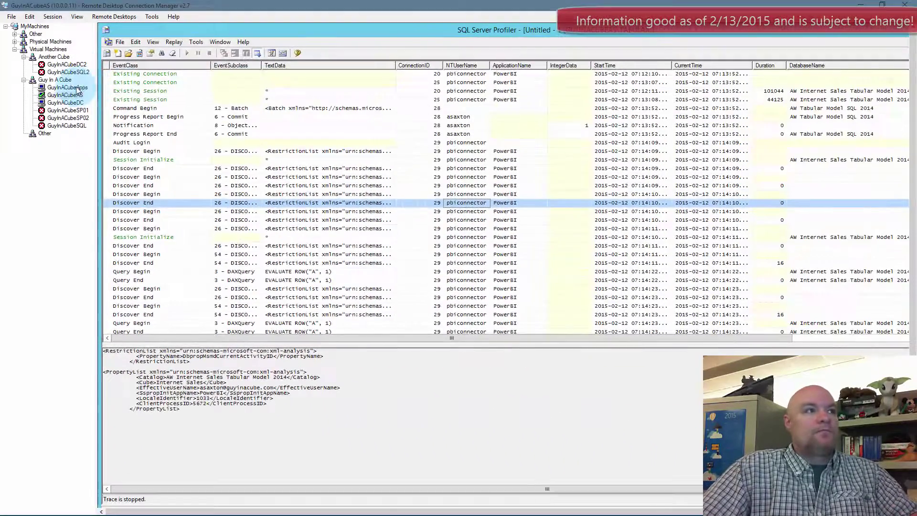
- Discard the unsaved Power BI report and check which account is signed in
click(67, 87)
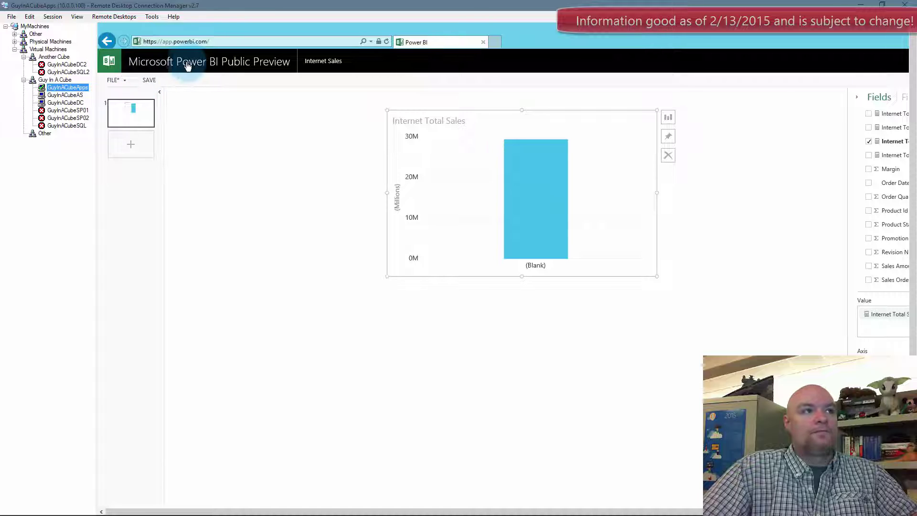
click(106, 41)
click(635, 308)
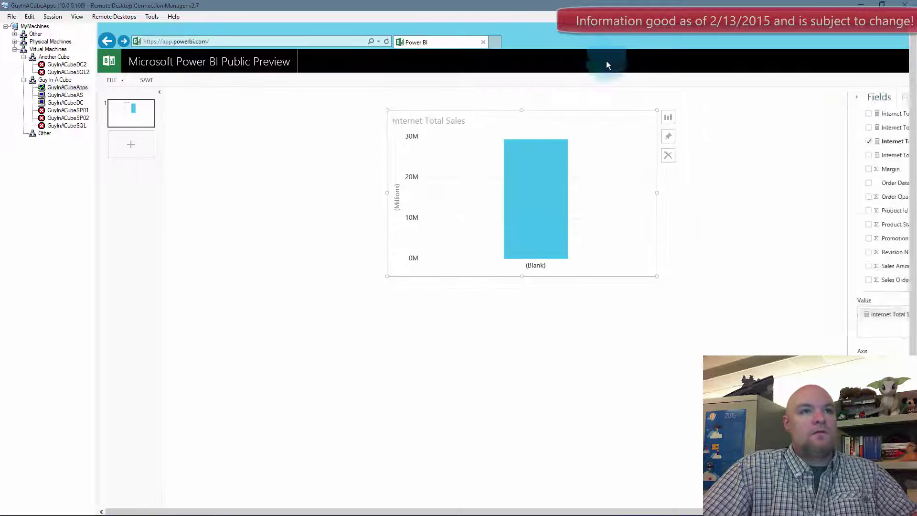
key(ctrl+alt+Break)
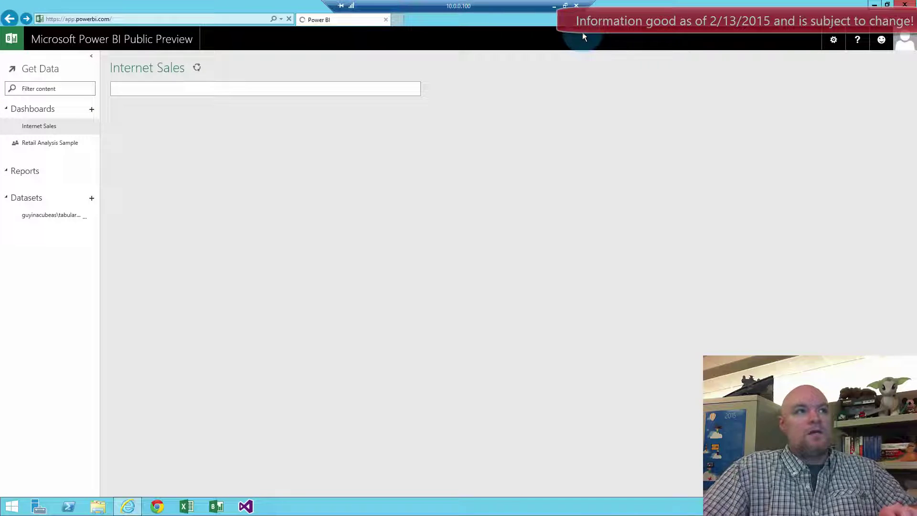
click(904, 40)
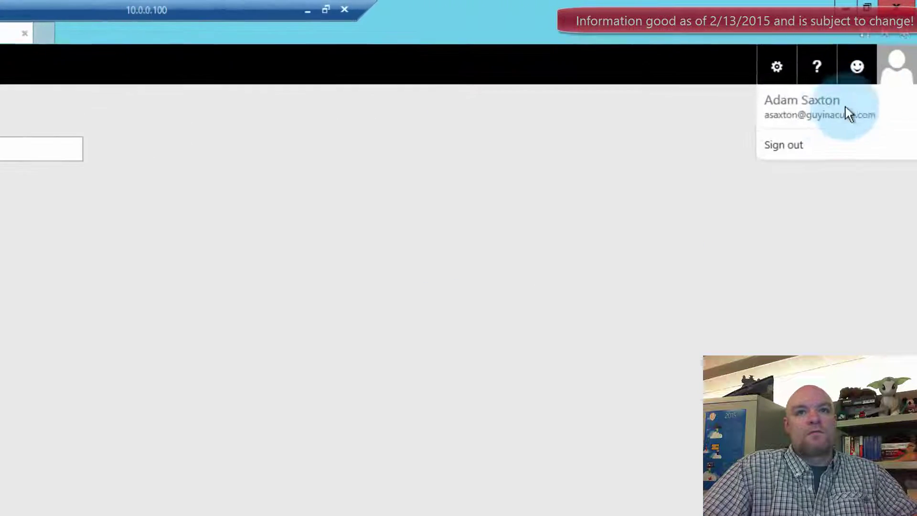
click(884, 95)
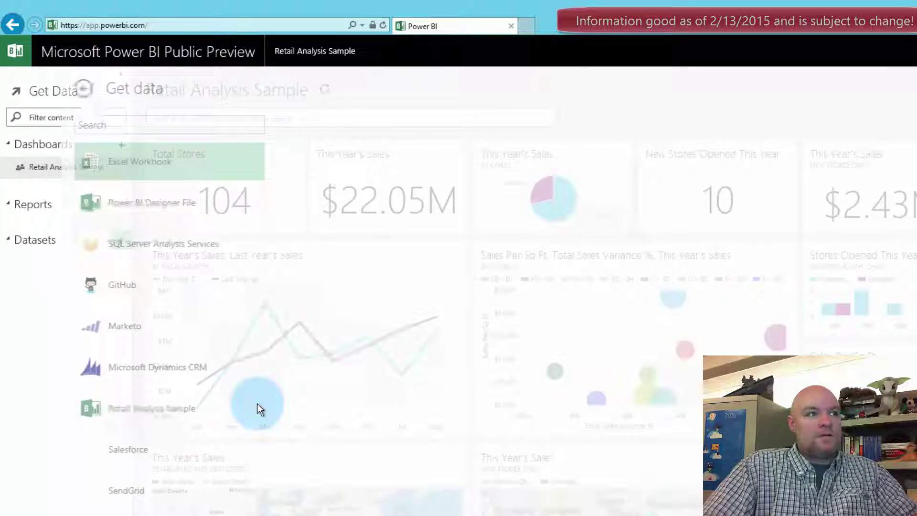
- Choose SQL Server Analysis Services and connect to list servers, including Guy In A Cube Tabular
click(143, 243)
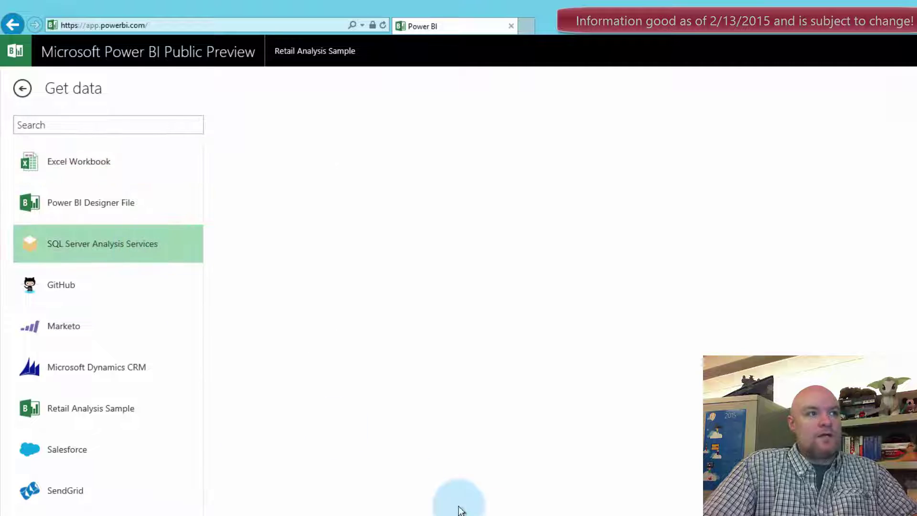
click(253, 215)
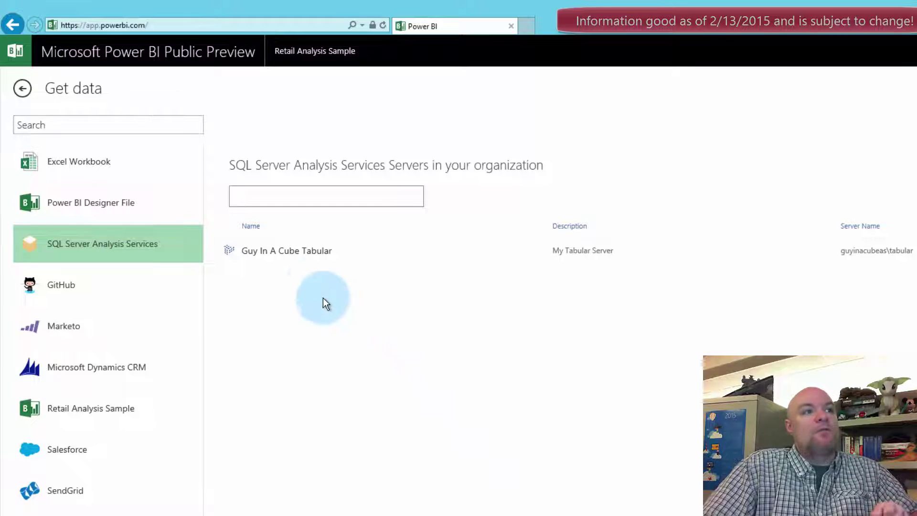
- Open the Guy In A Cube Tabular server, which reports No databases found for this user
click(293, 253)
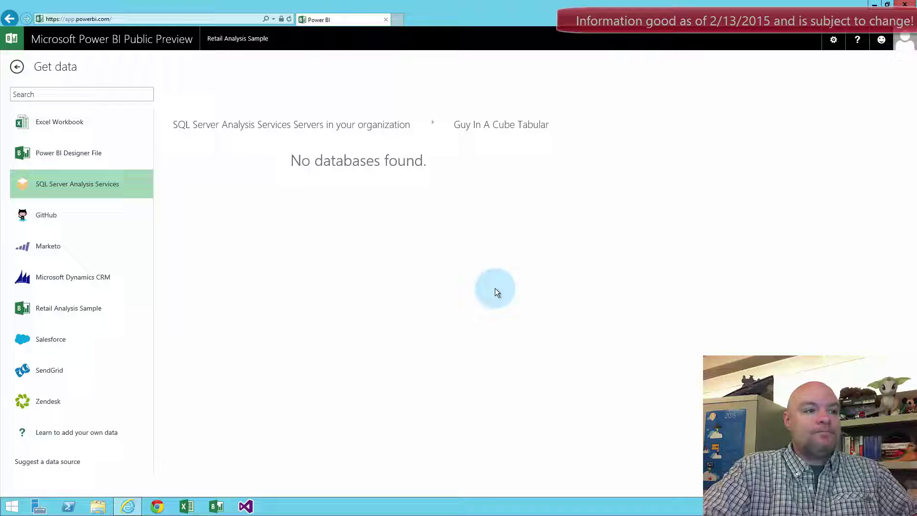
key(alt)
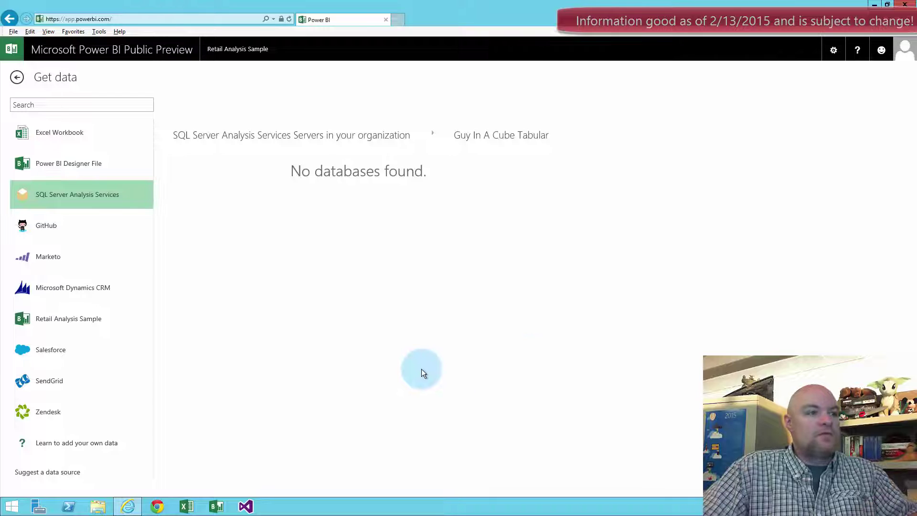
- Return full screen to the Analysis Services server's stopped Profiler trace and open the Win+X menu
key(ctrl+alt+Break)
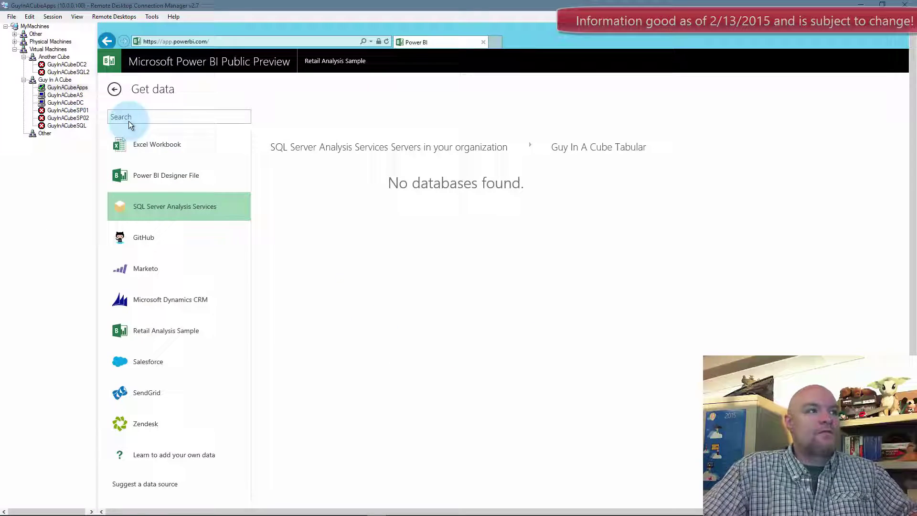
click(65, 95)
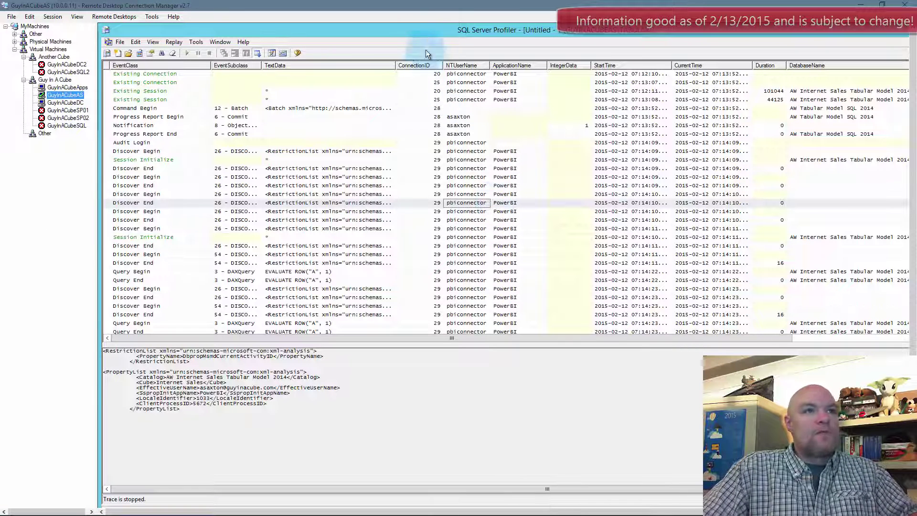
click(422, 33)
key(ctrl+alt+Break)
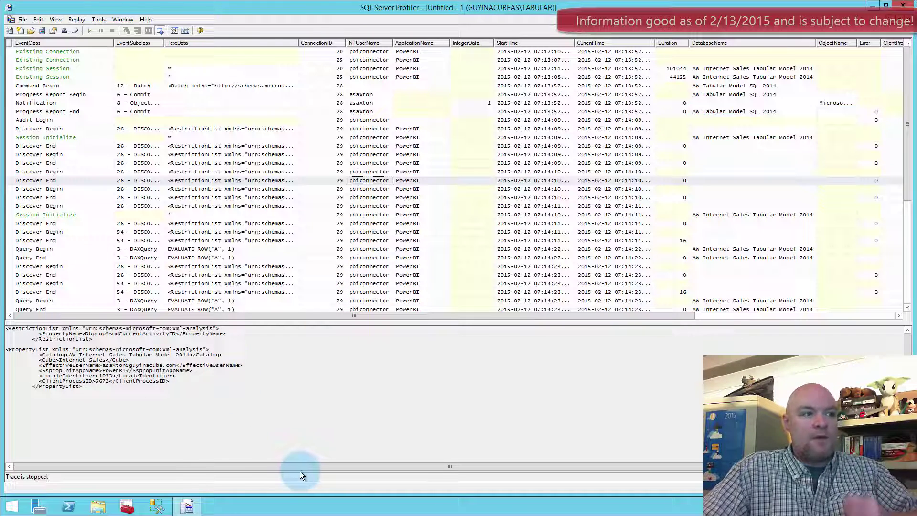
right_click(12, 506)
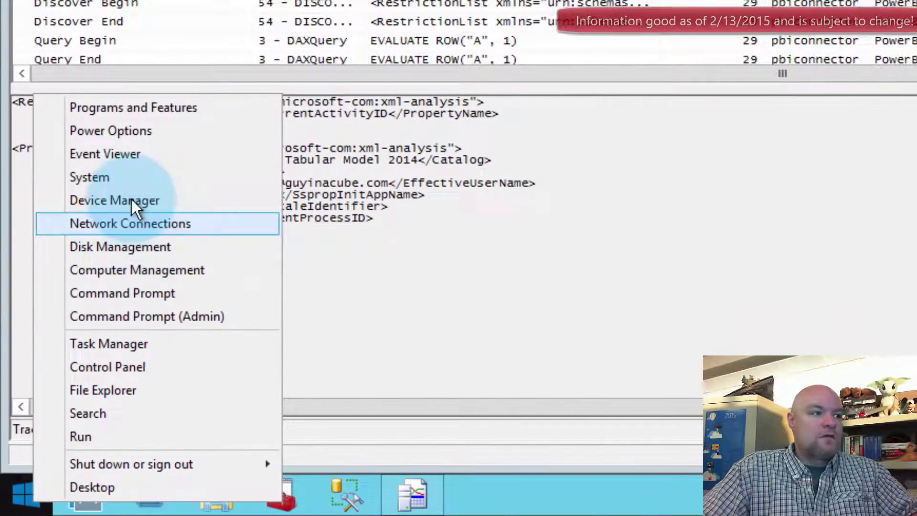
- Open the Data Management Gateway log in Event Viewer under Applications and Services Logs
click(133, 152)
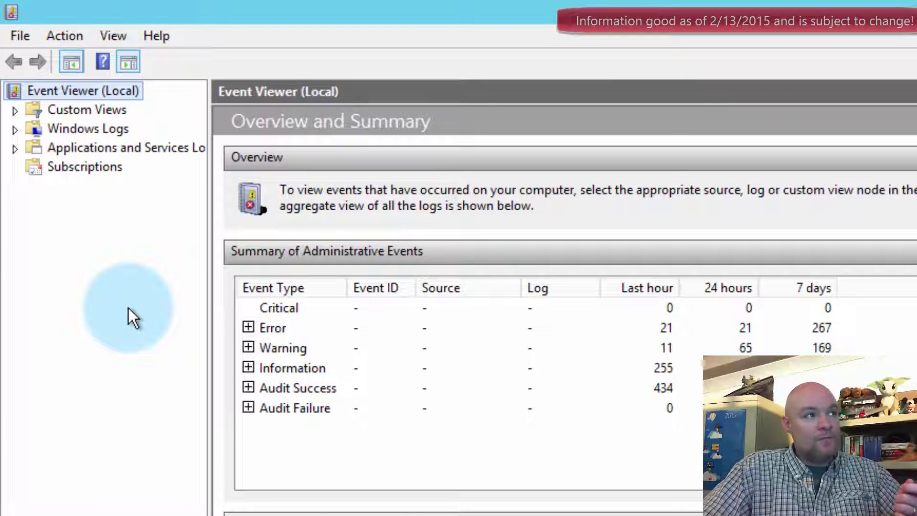
click(15, 149)
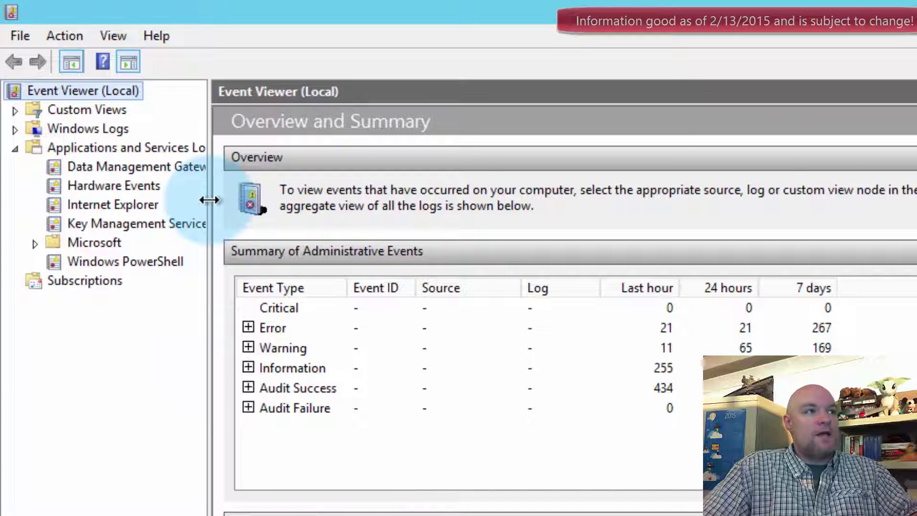
drag(209, 199, 241, 201)
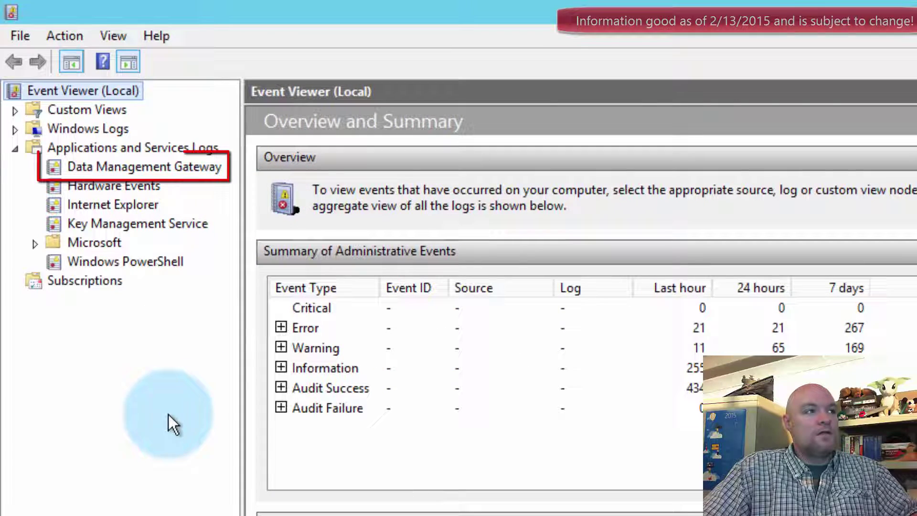
click(210, 167)
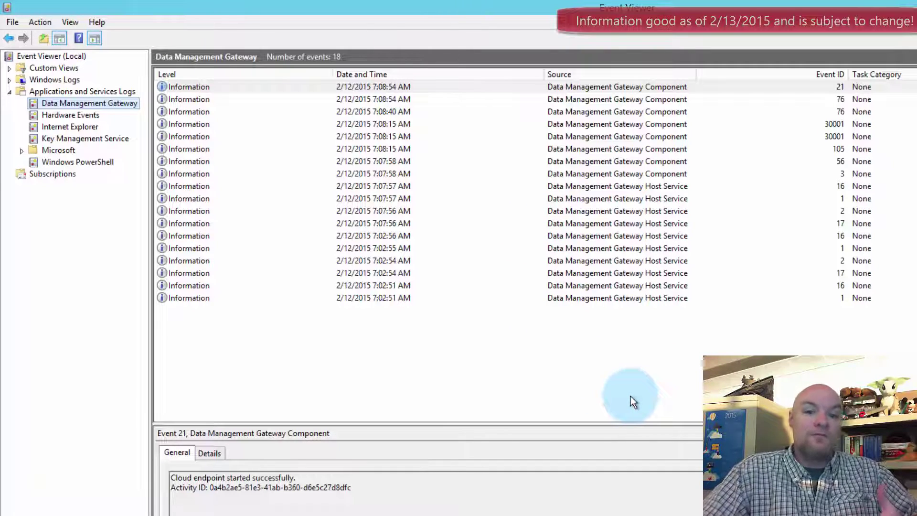
click(616, 395)
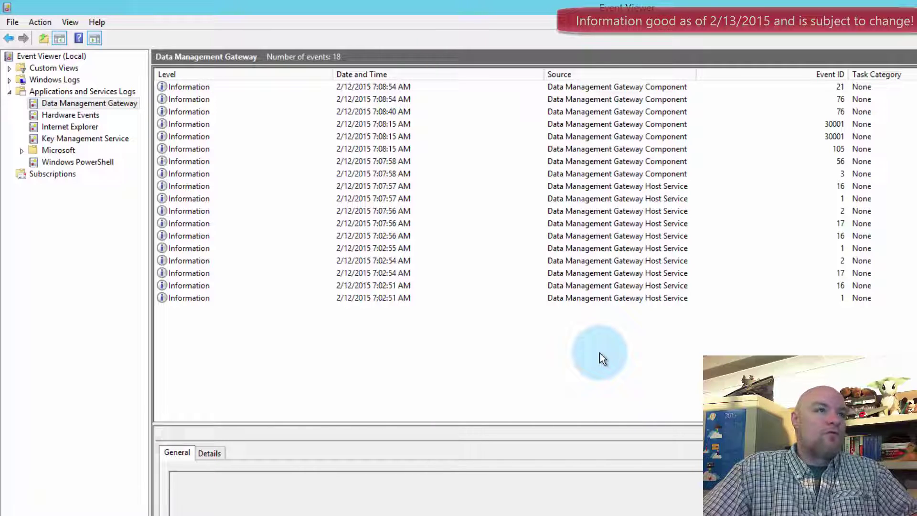